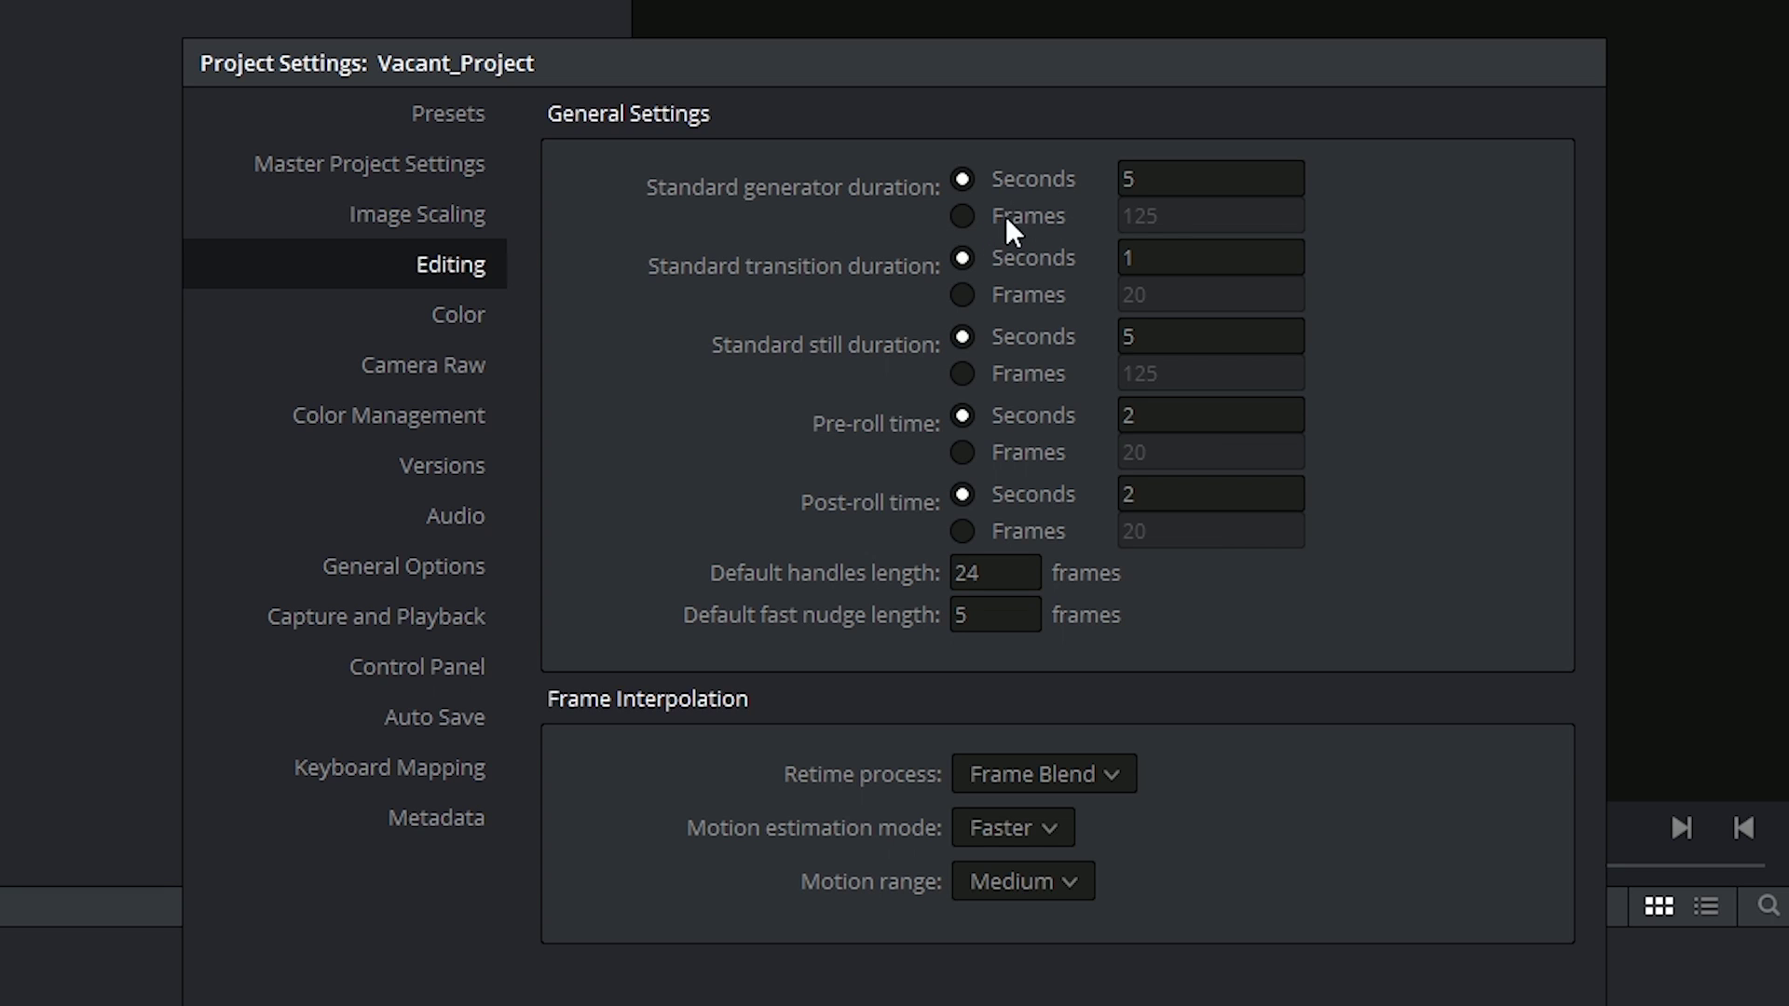
Keep generator duration in seconds and the retime process on Frame Blend.
click(961, 215)
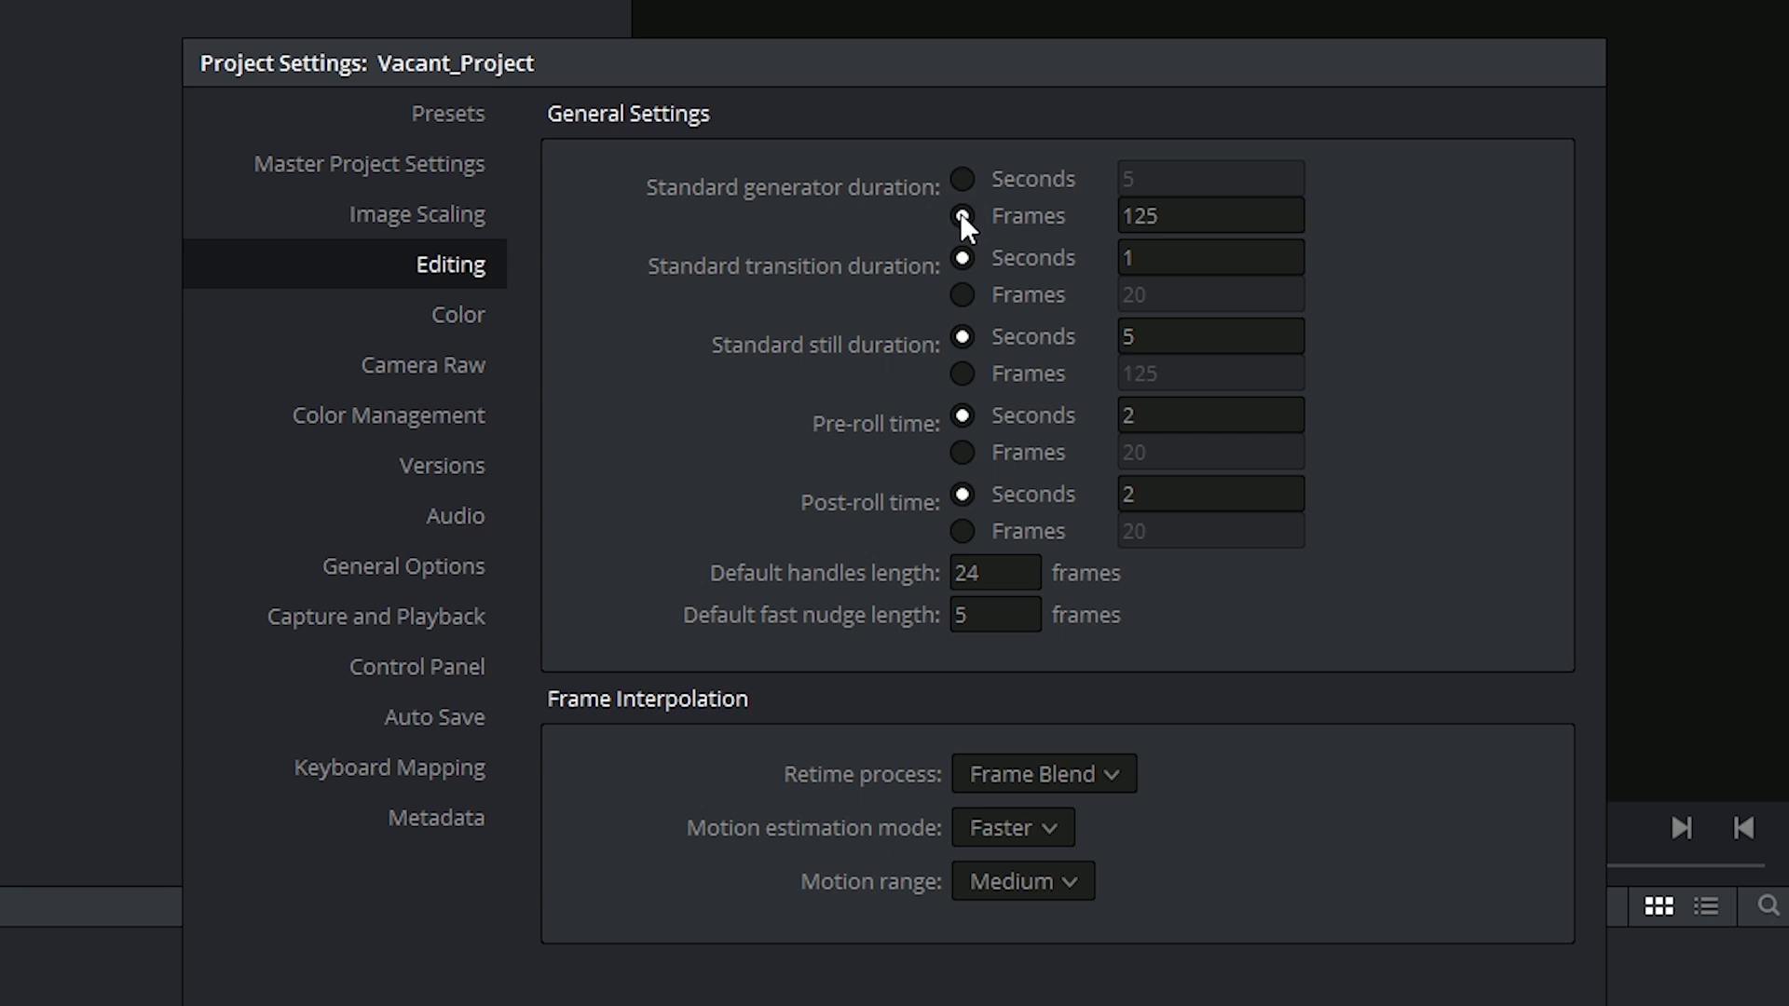
click(960, 189)
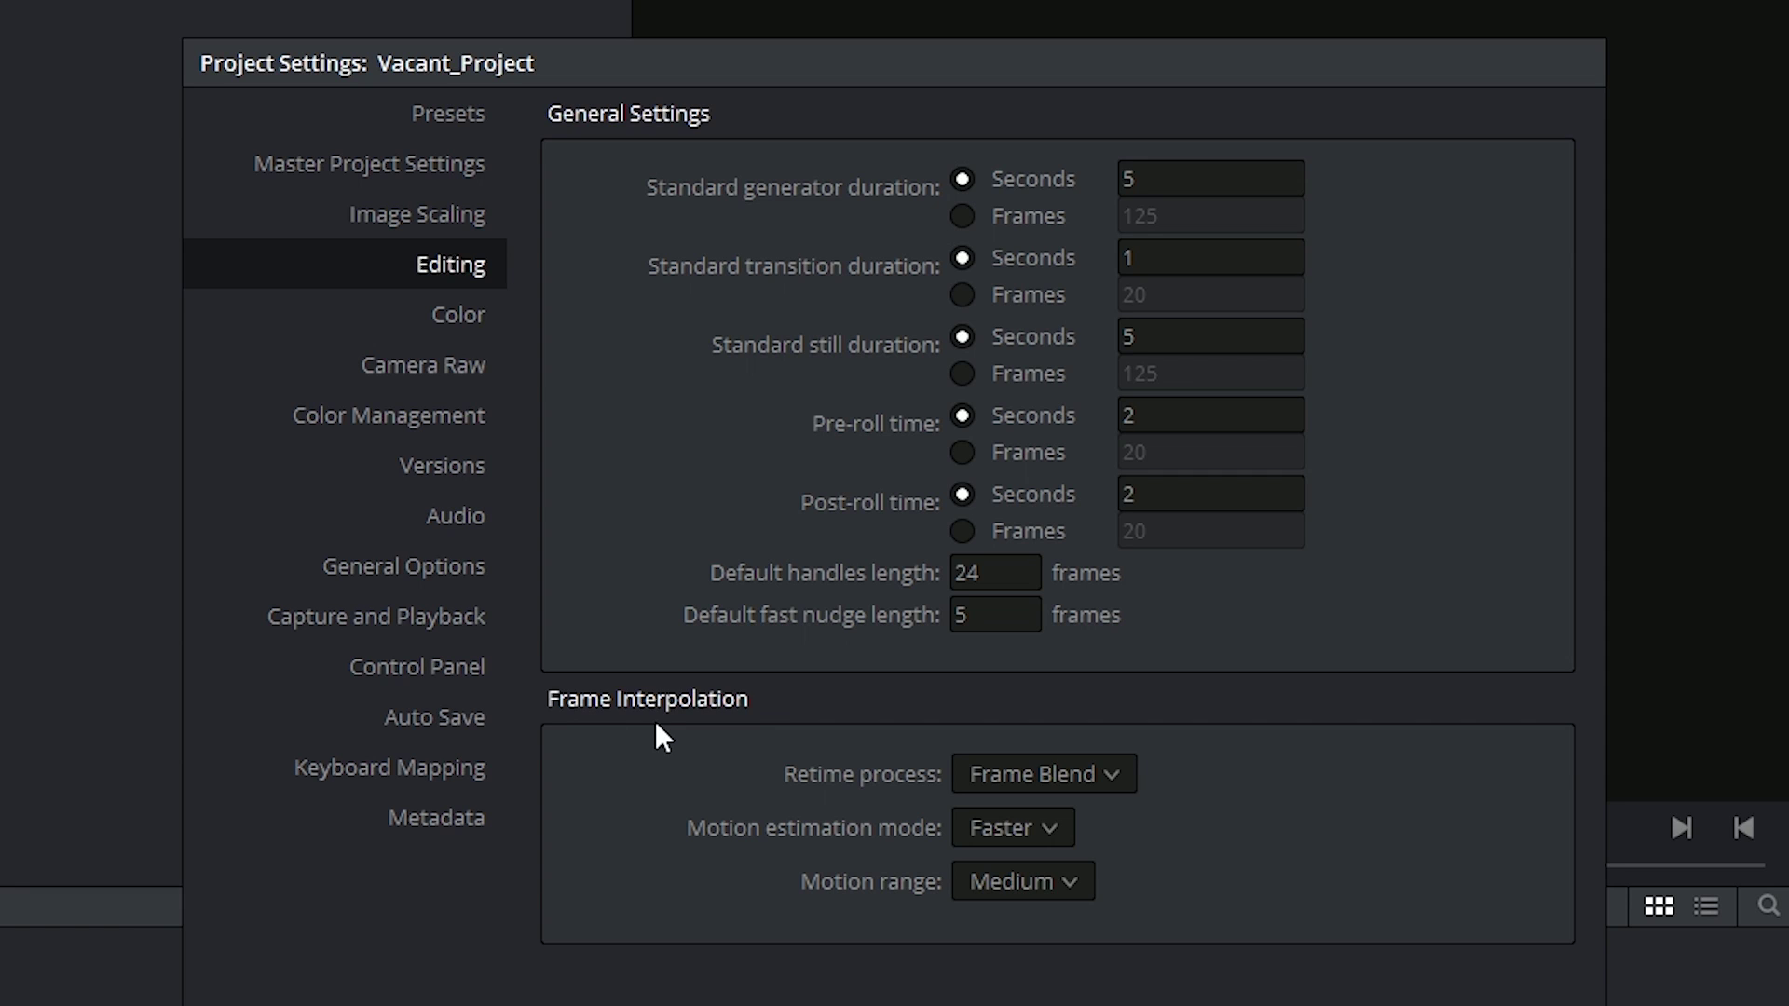
click(1114, 777)
click(1144, 769)
click(1126, 787)
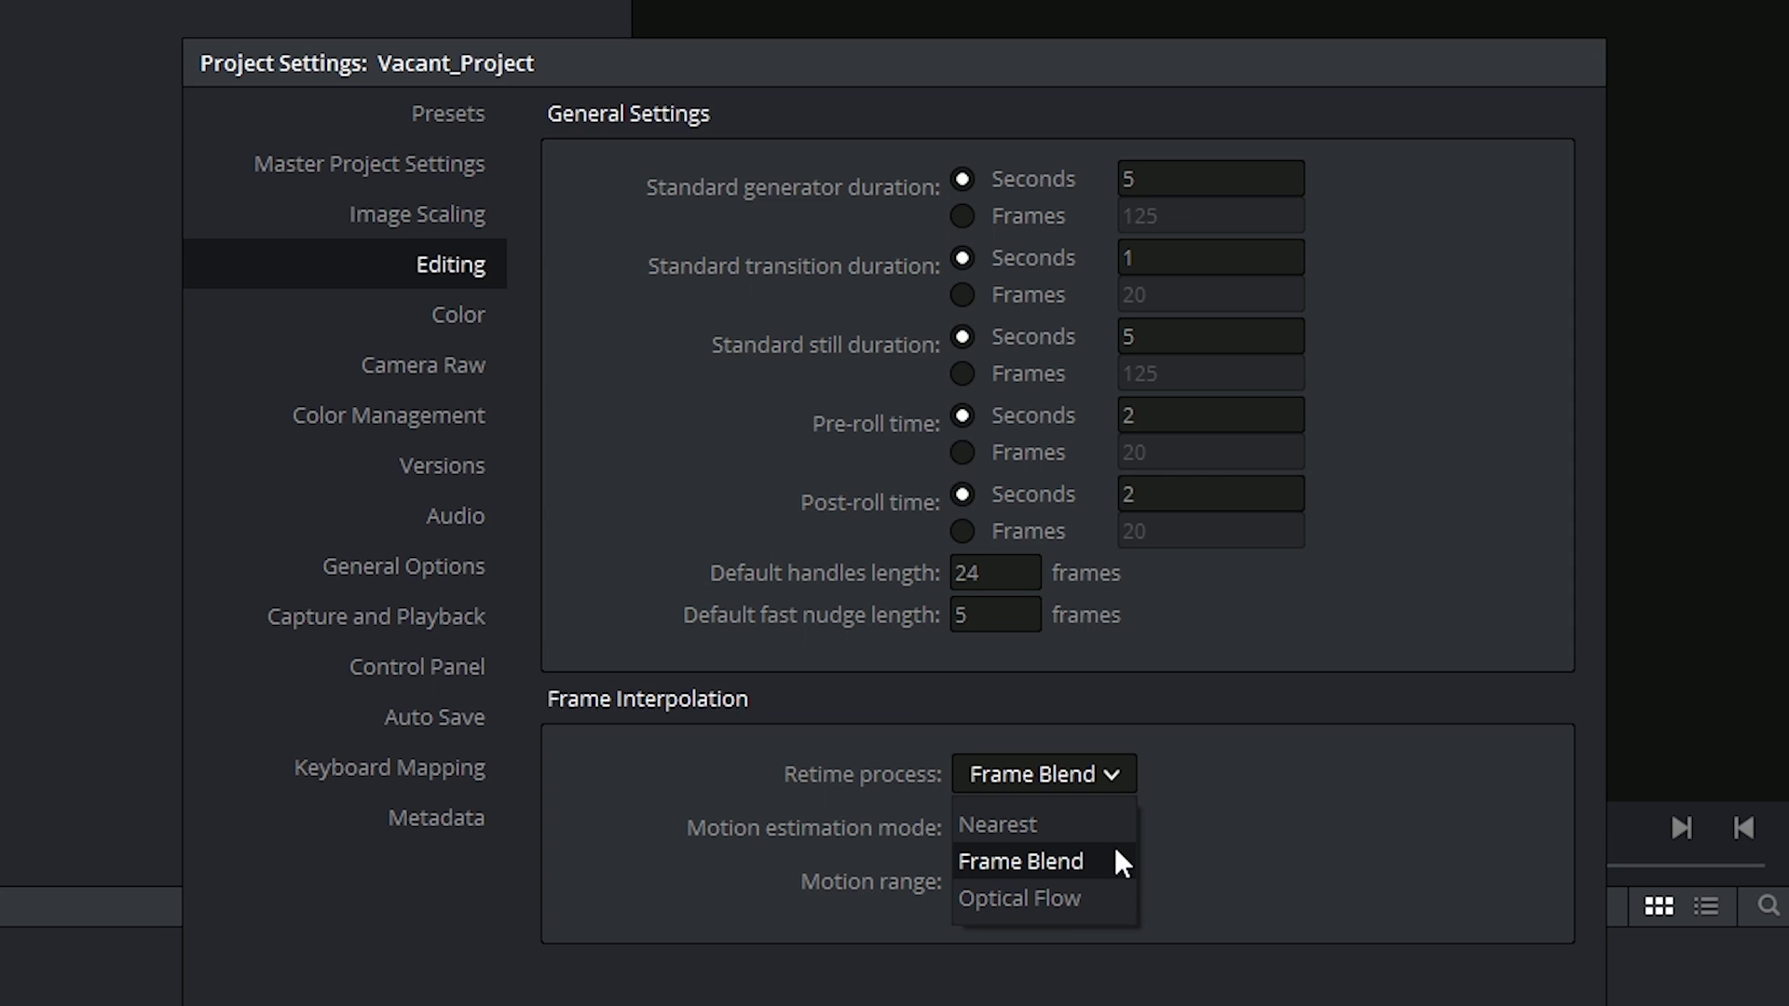
click(1028, 956)
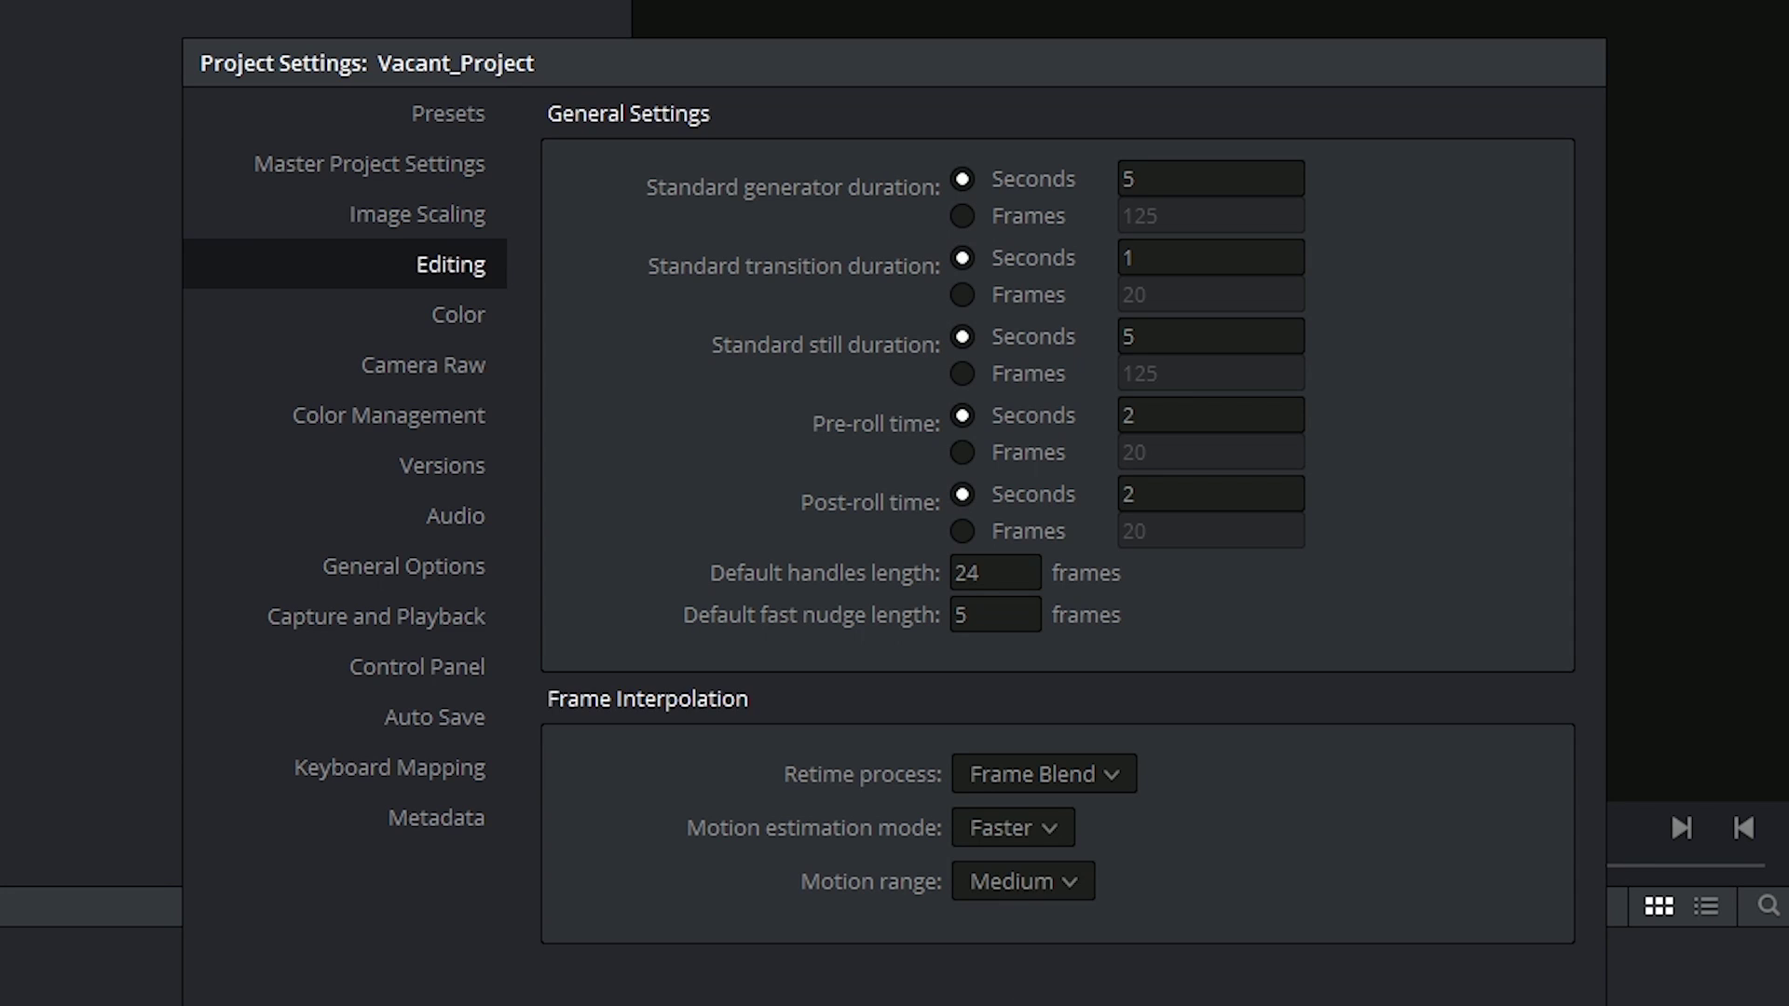
On the Color page, set Automatically cue to 10 frames, then reset it to 0.
click(450, 316)
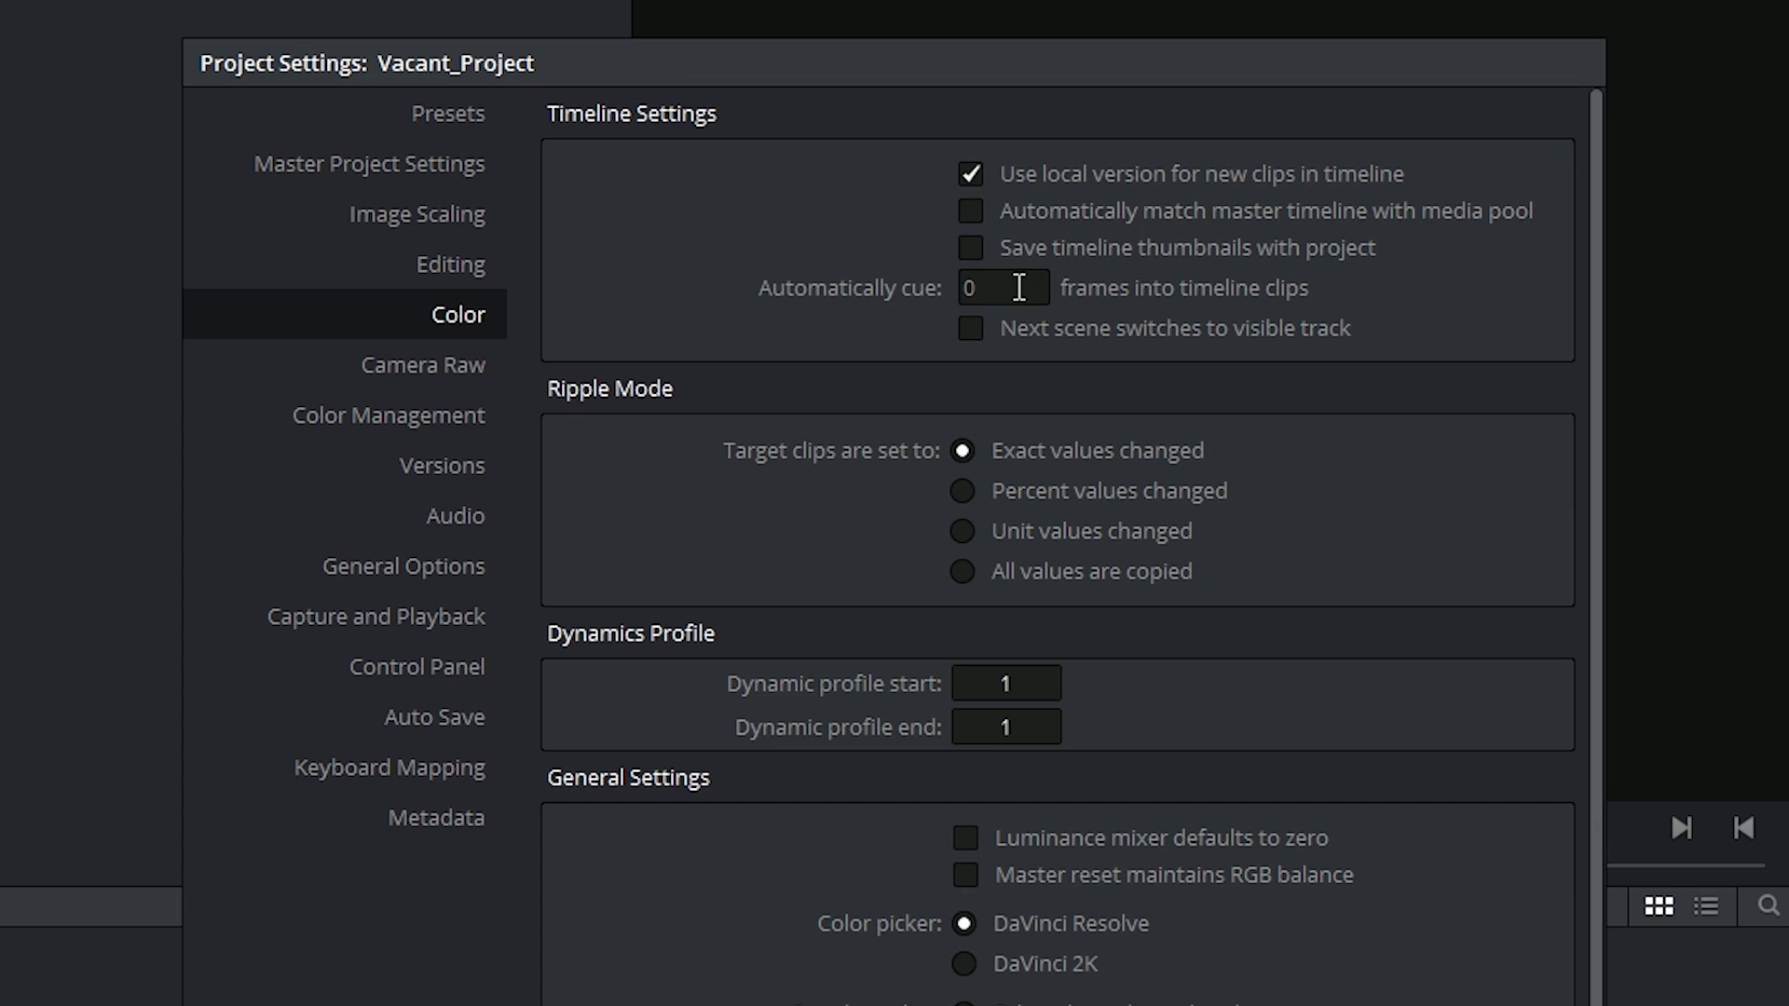
click(1019, 287)
text(10)
key(Return)
double_click(1016, 289)
text(0)
scroll(898, 701, down, 5)
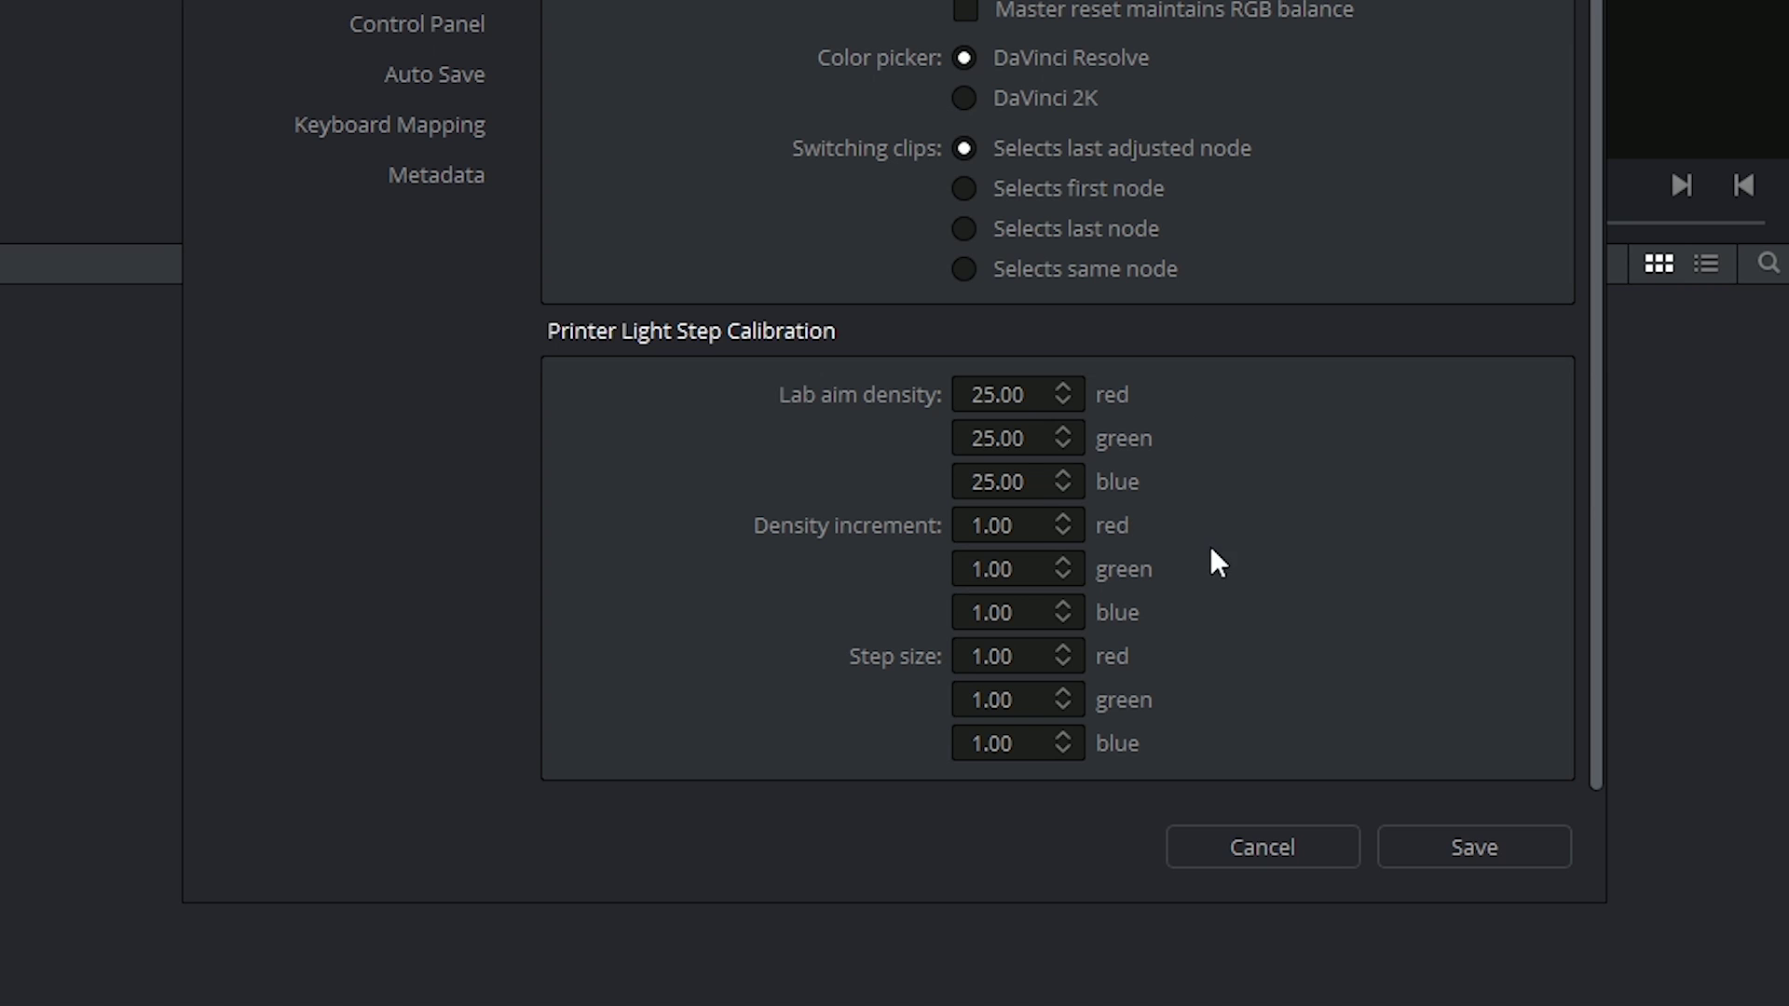
On the Camera Raw page, preview the ARRI Alexa, RED and Sony RAW settings.
click(477, 336)
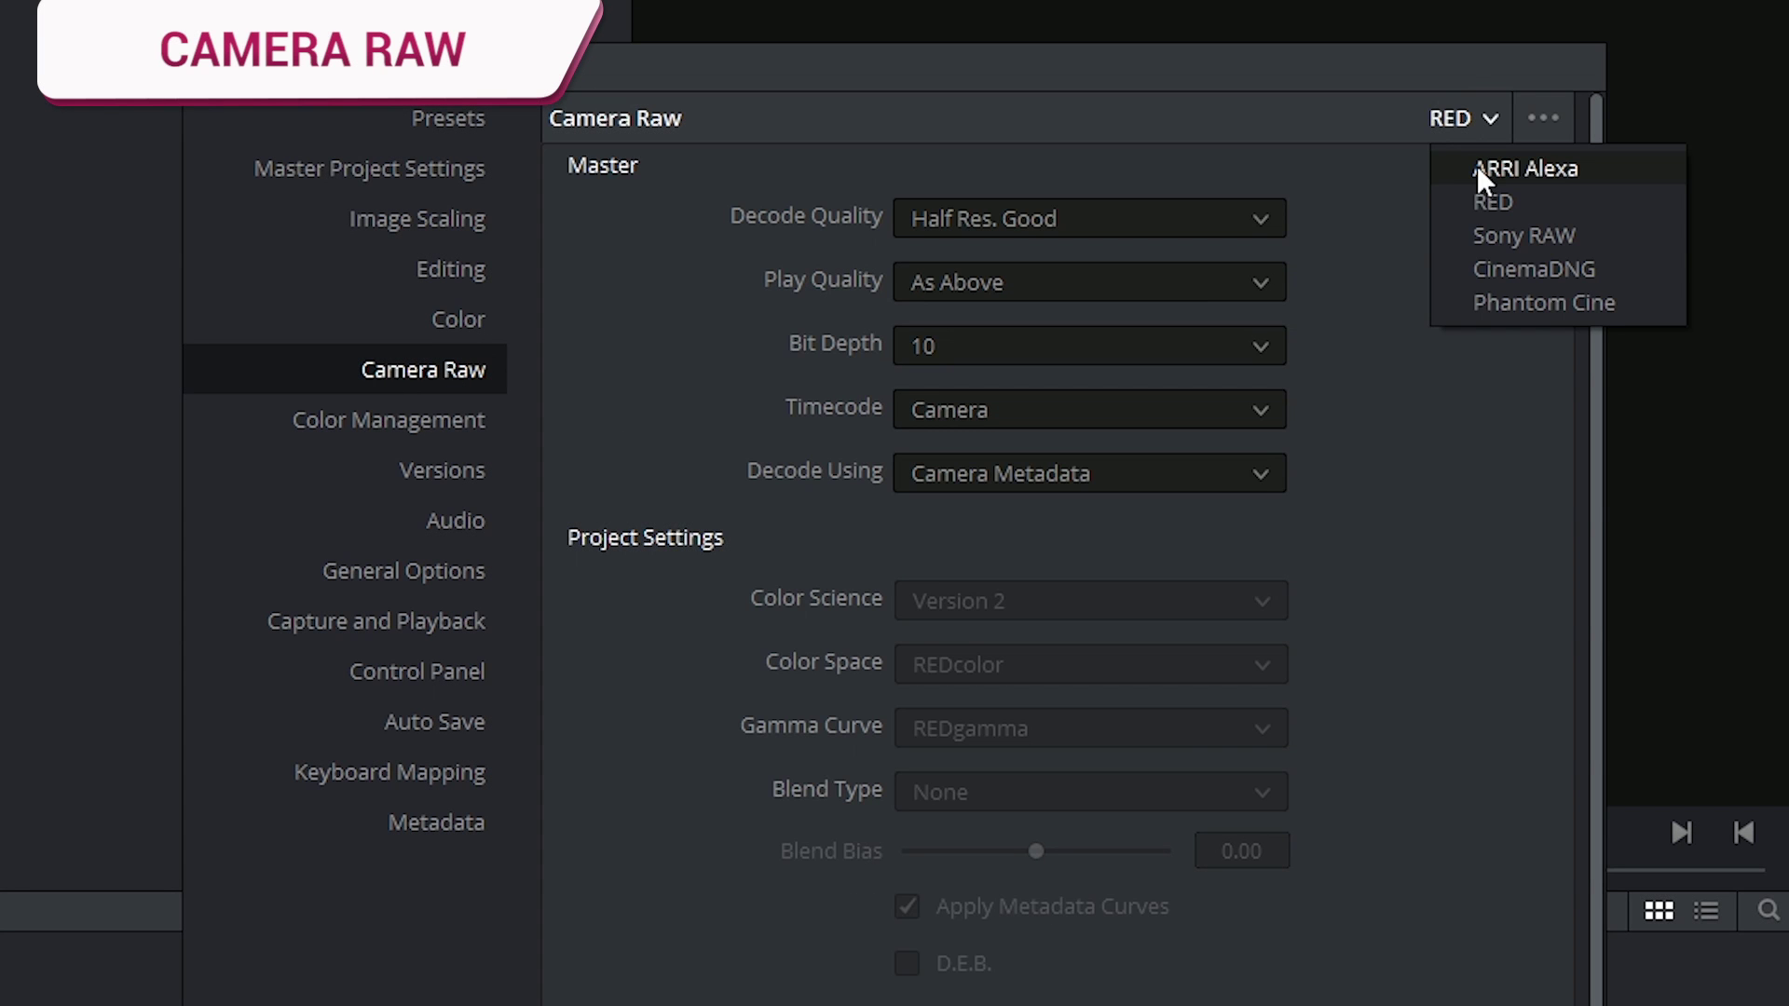
click(1477, 165)
click(1445, 126)
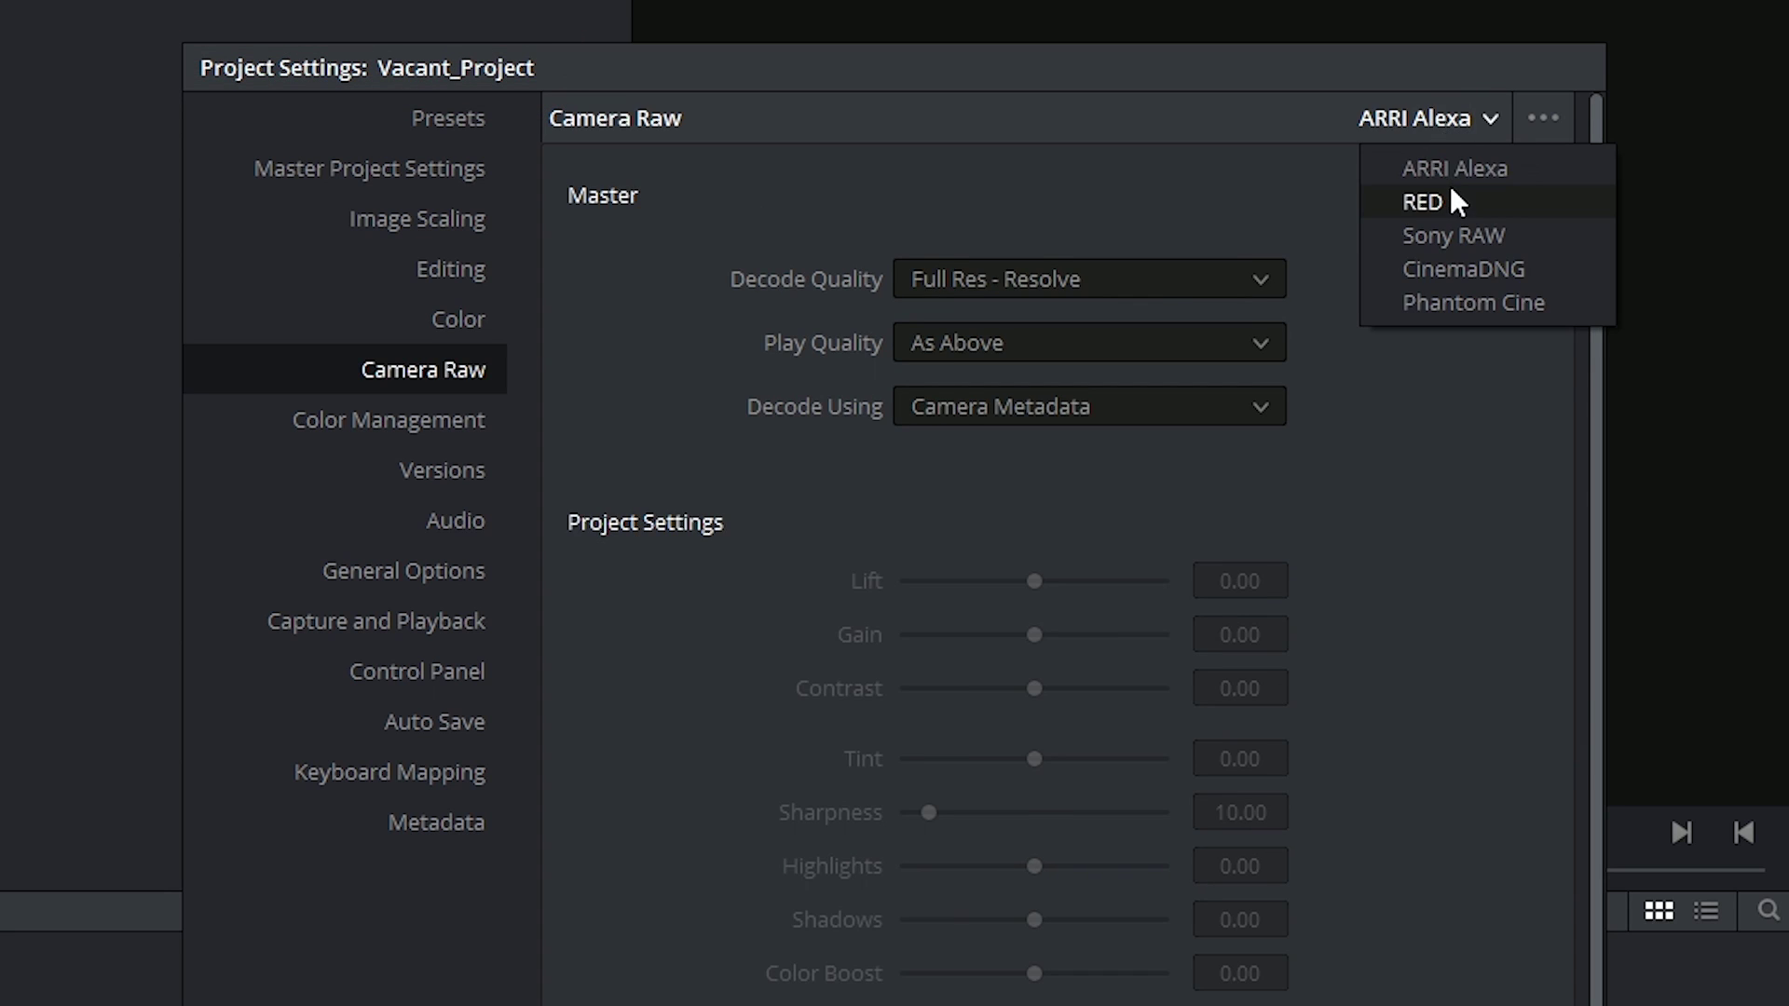
click(1454, 199)
click(1457, 120)
click(1482, 235)
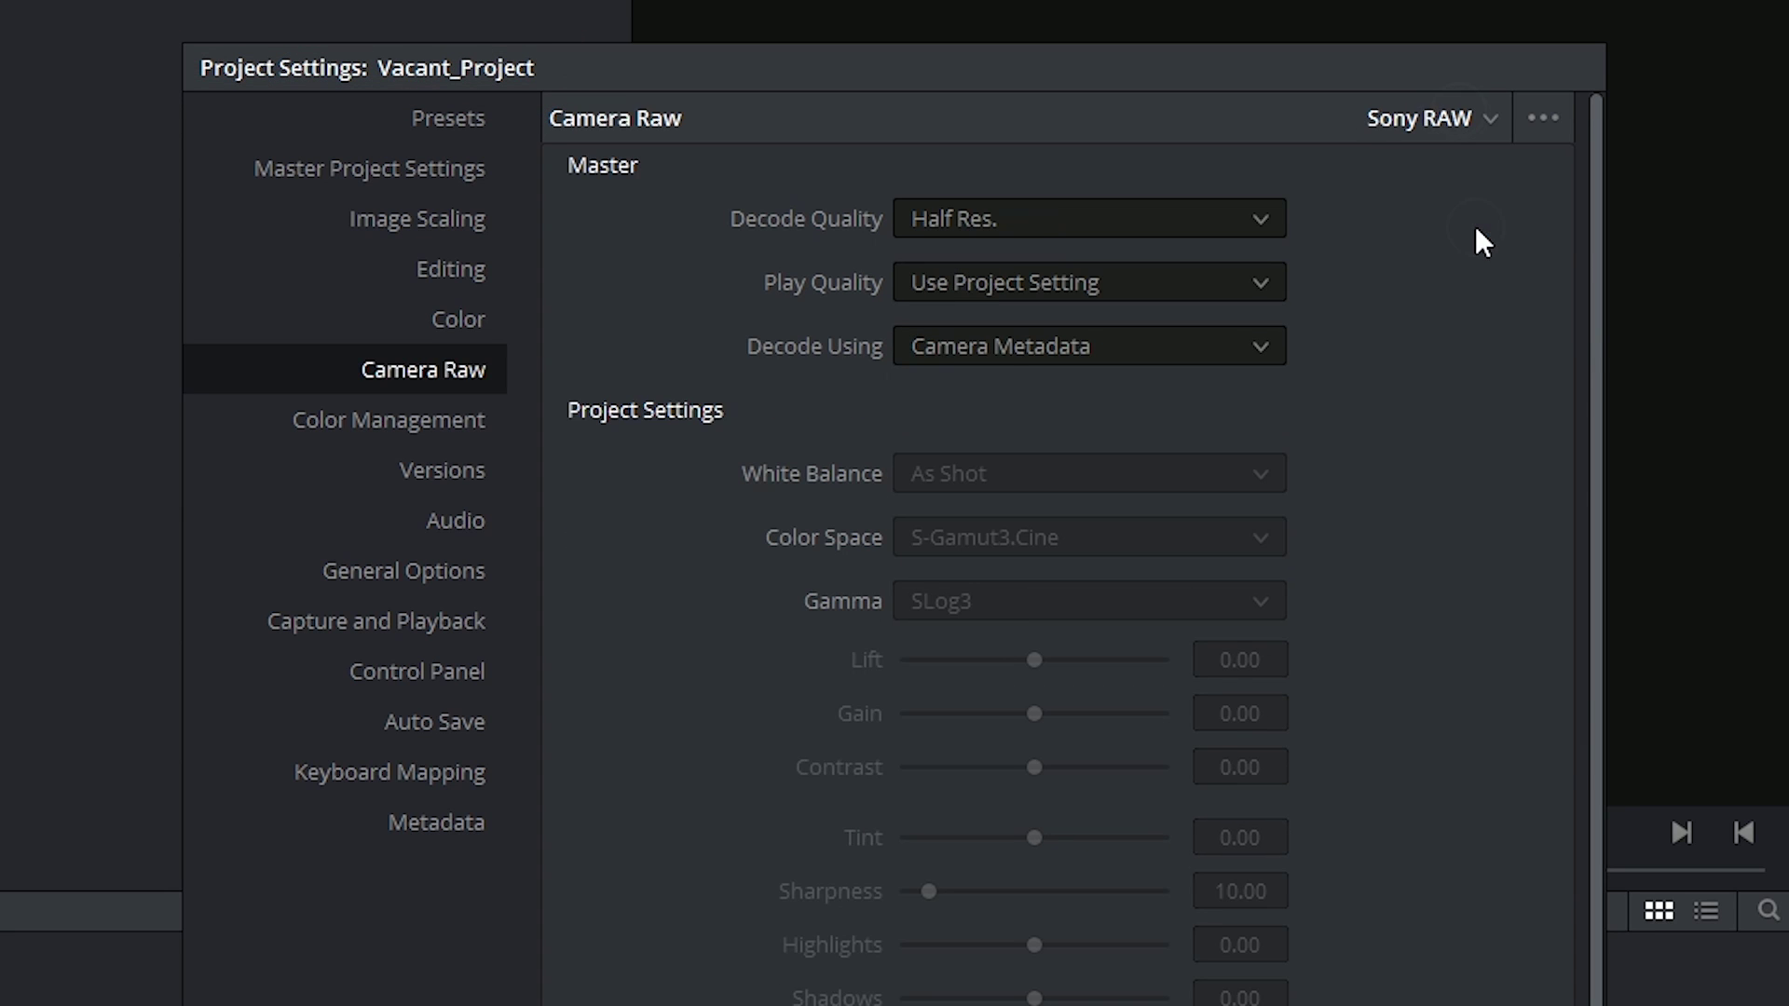
Preview CinemaDNG, return to ARRI Alexa, and move to the Color Management page.
click(1461, 140)
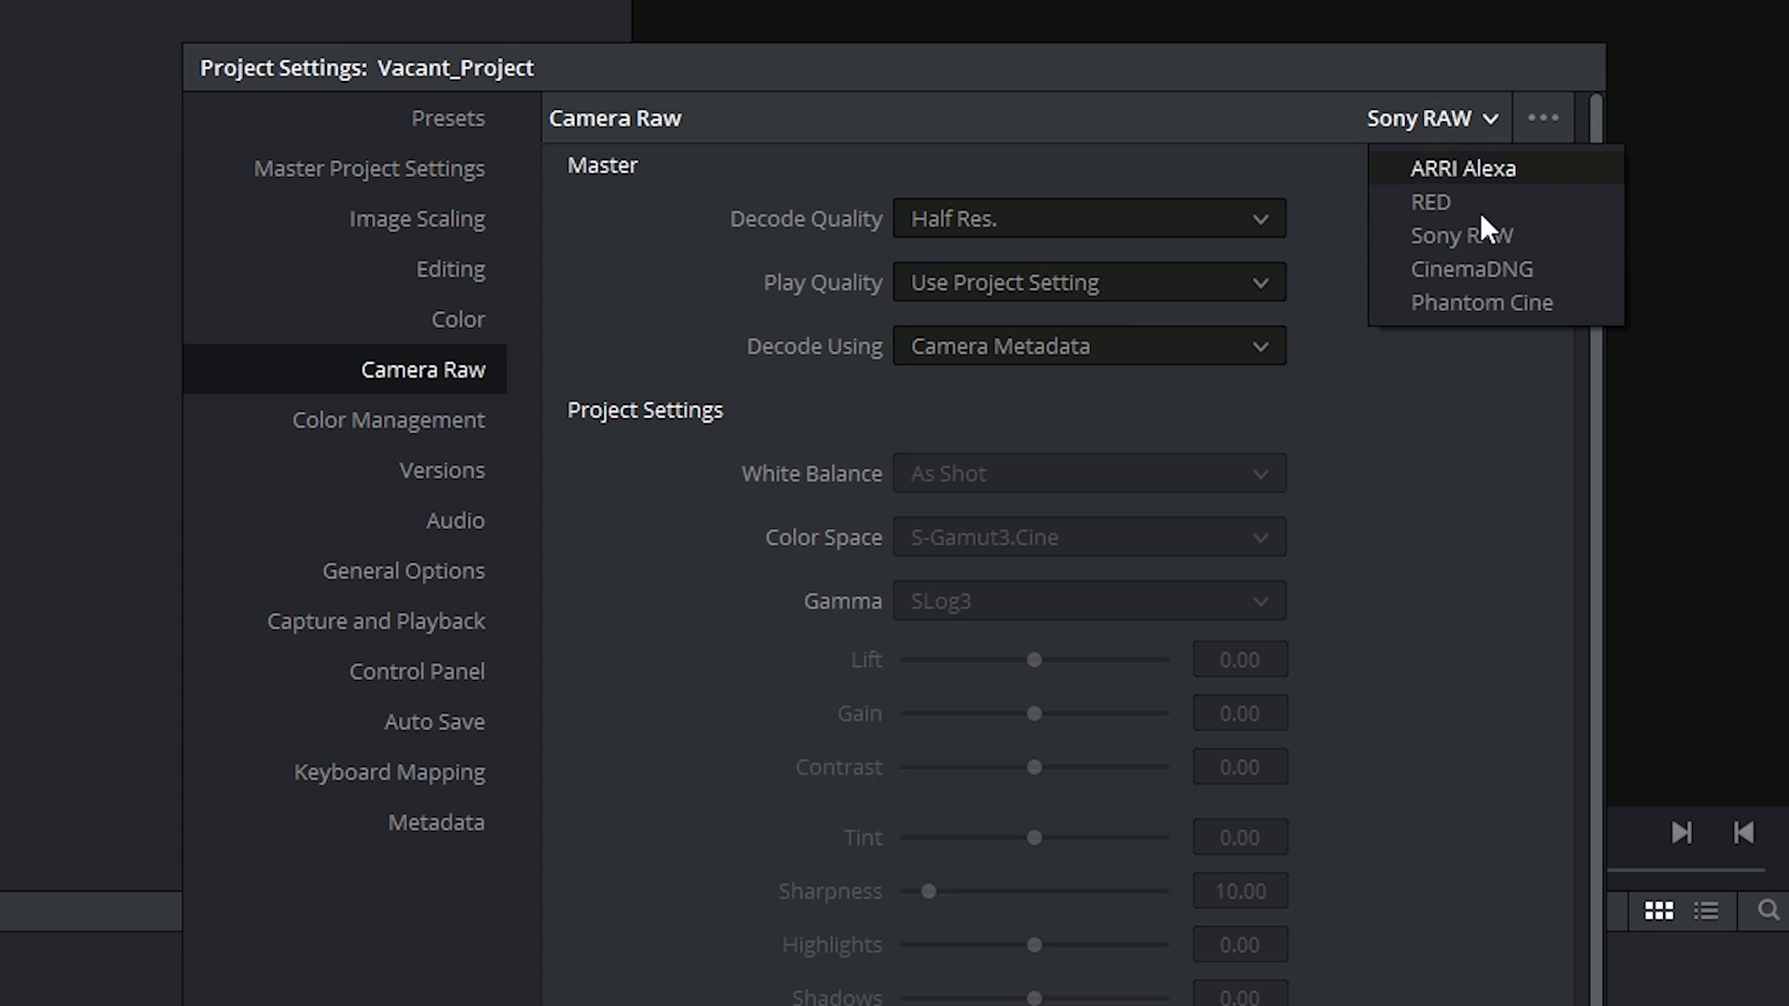
click(1490, 270)
click(1440, 126)
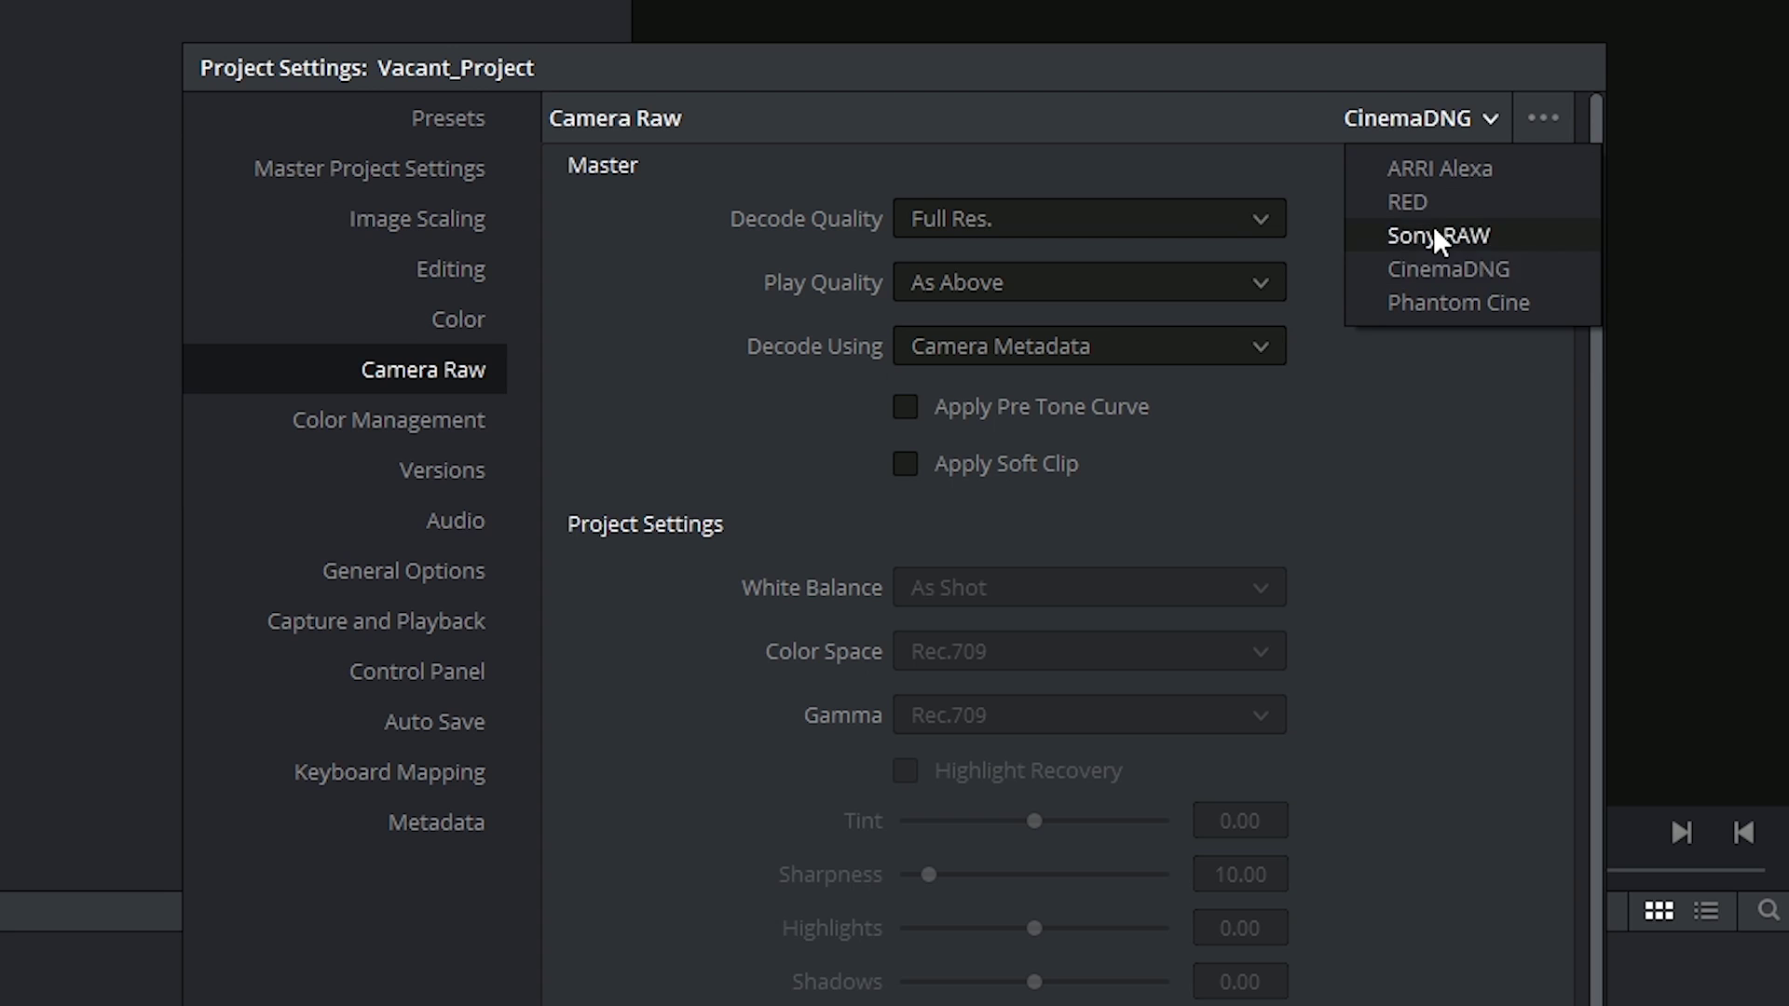
click(1435, 172)
click(486, 430)
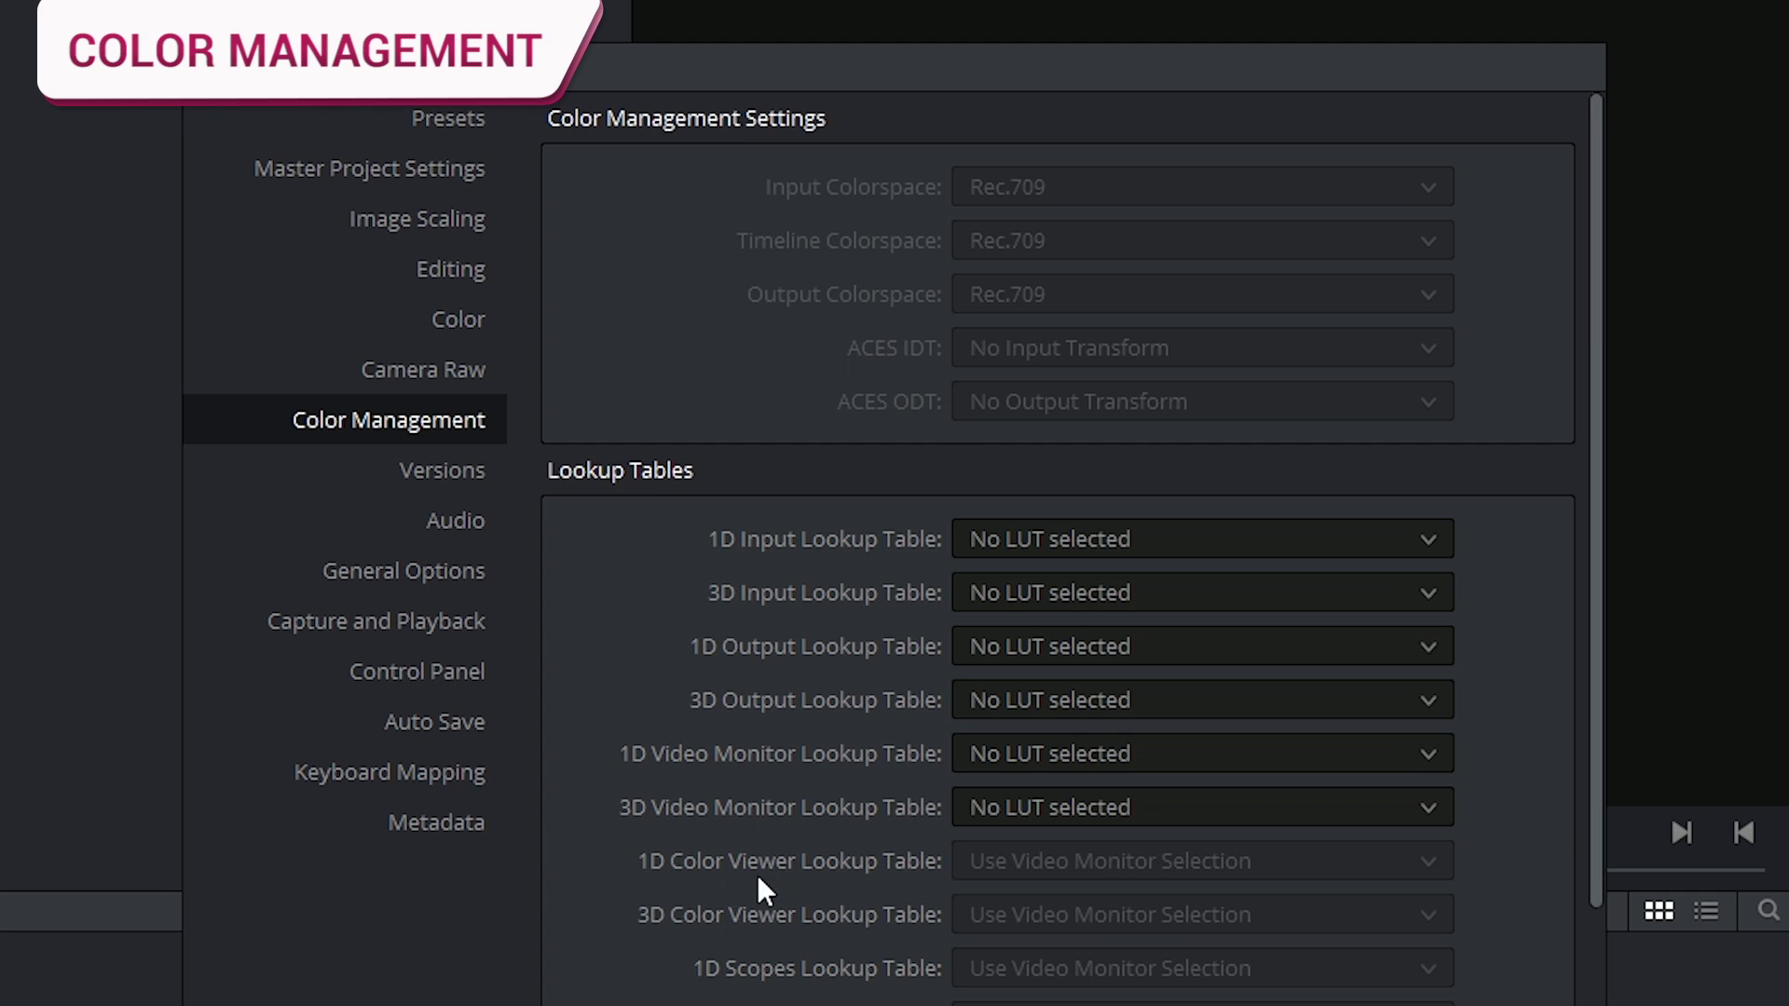
scroll(758, 879, down, 4)
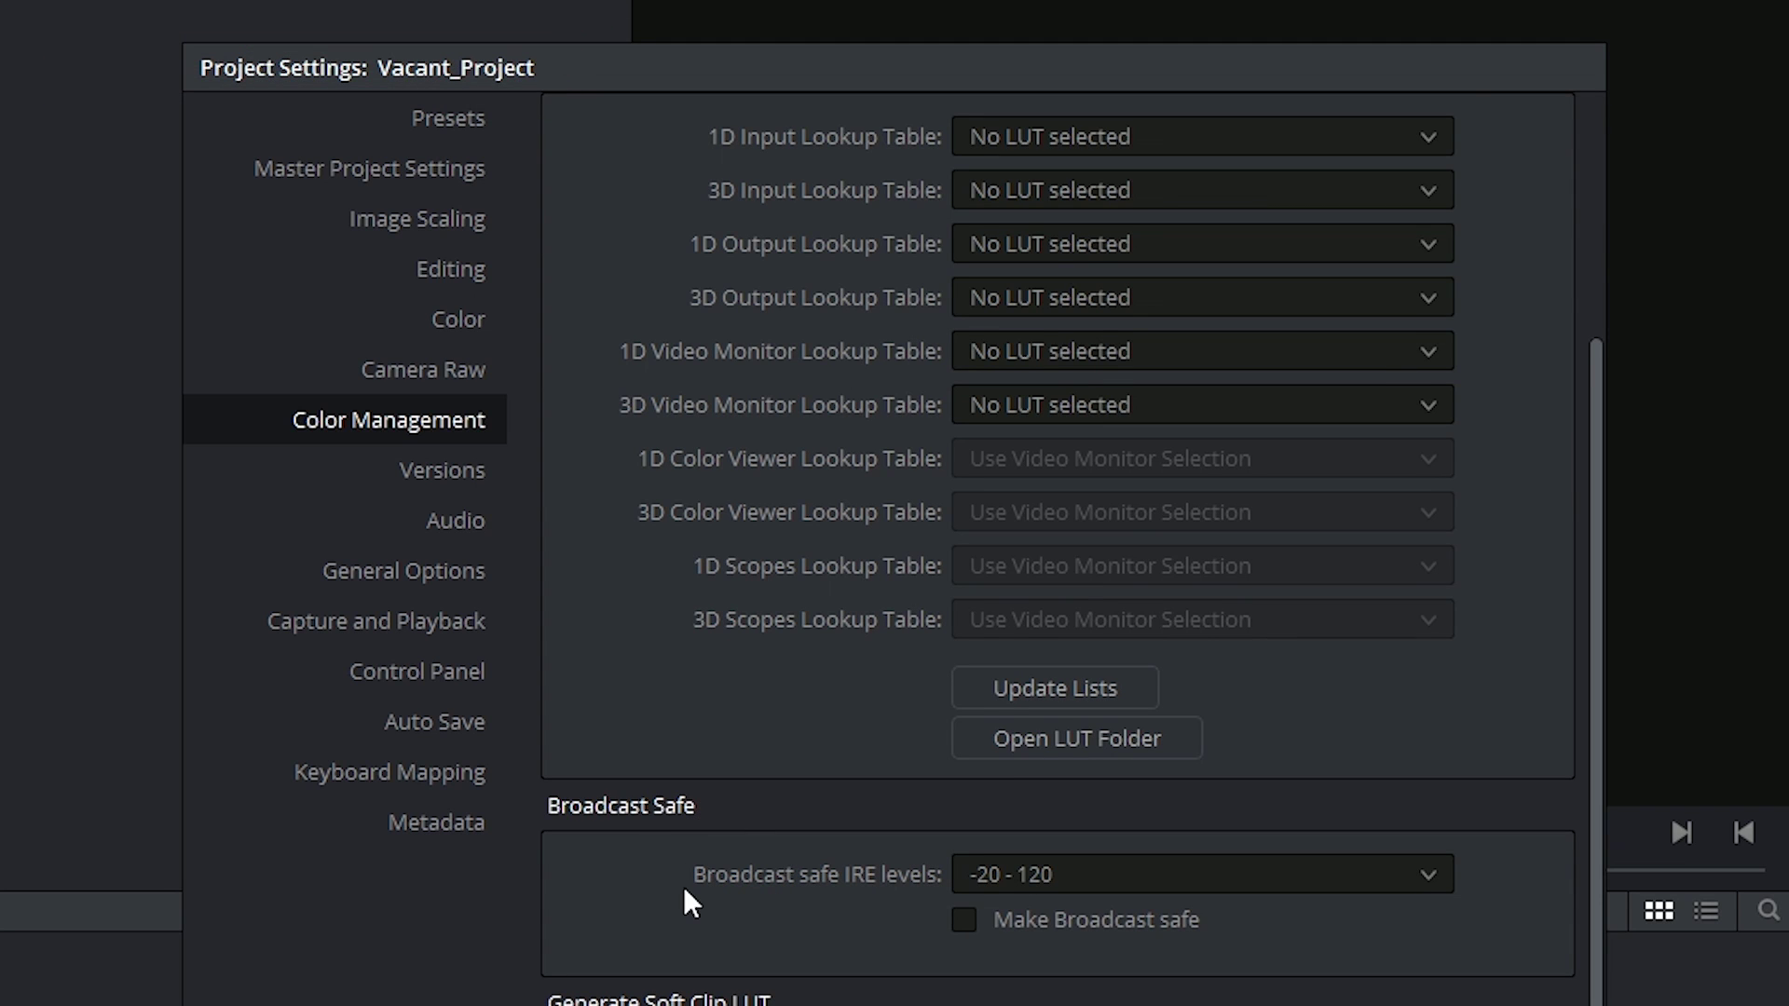
scroll(684, 886, up, 4)
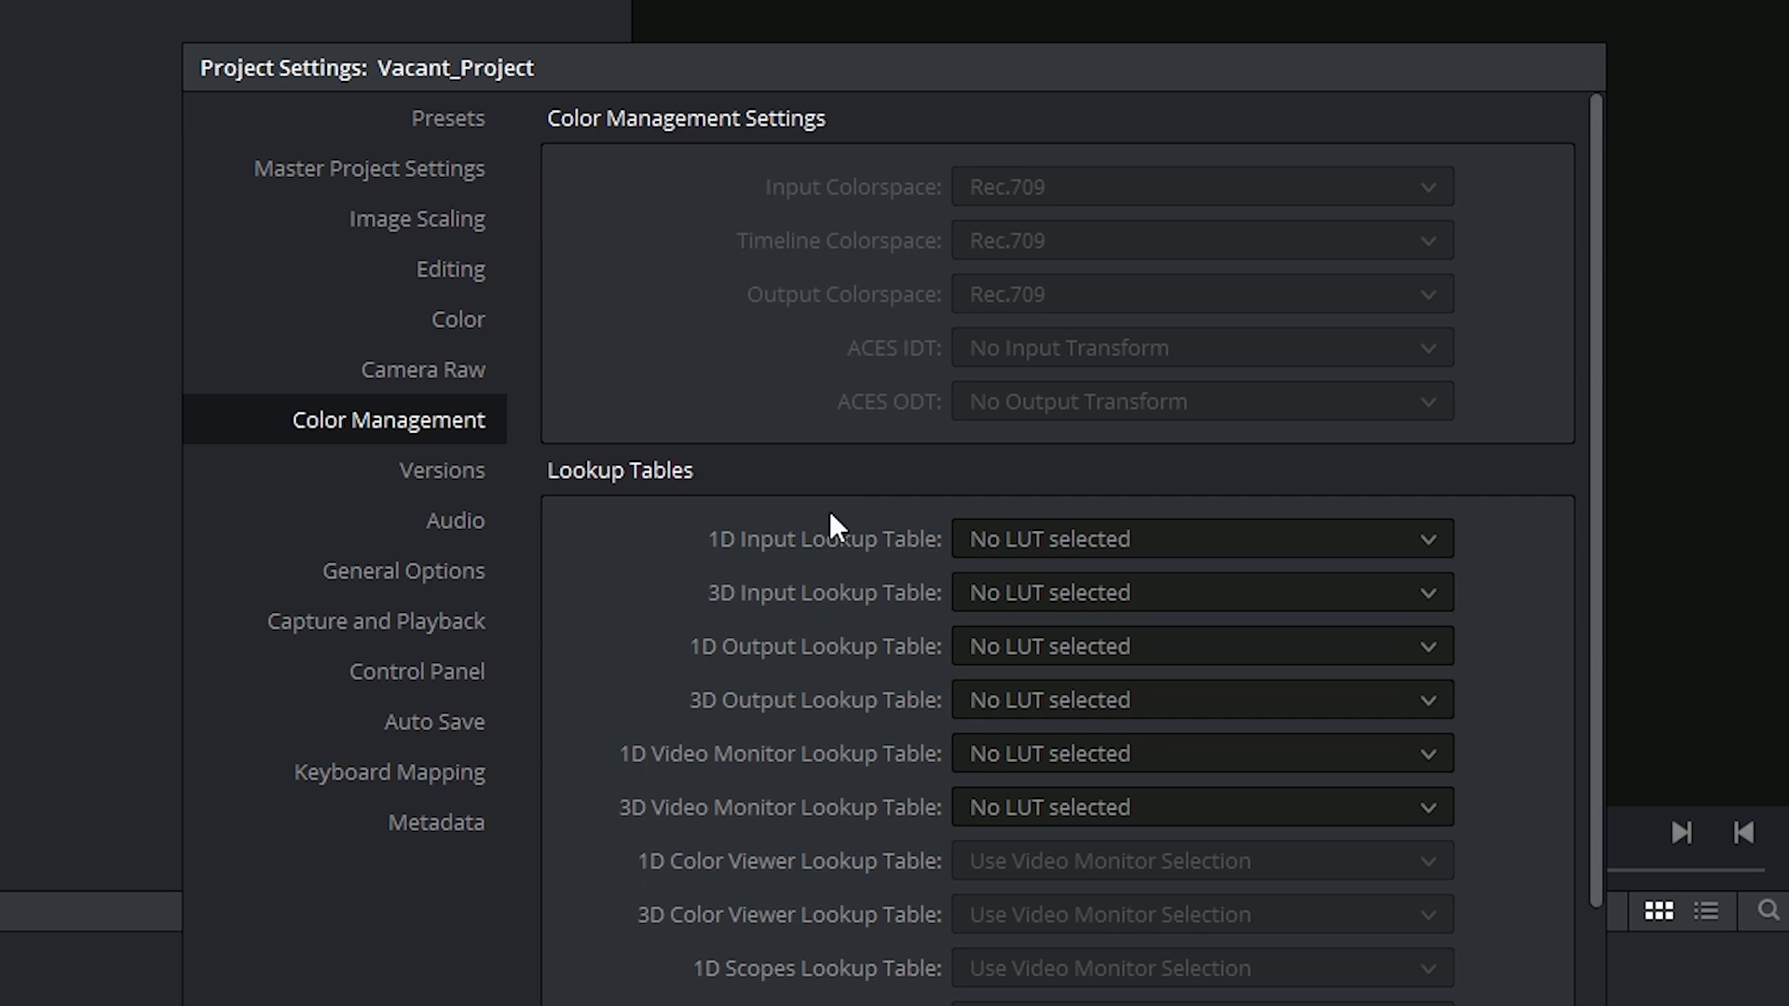
click(442, 173)
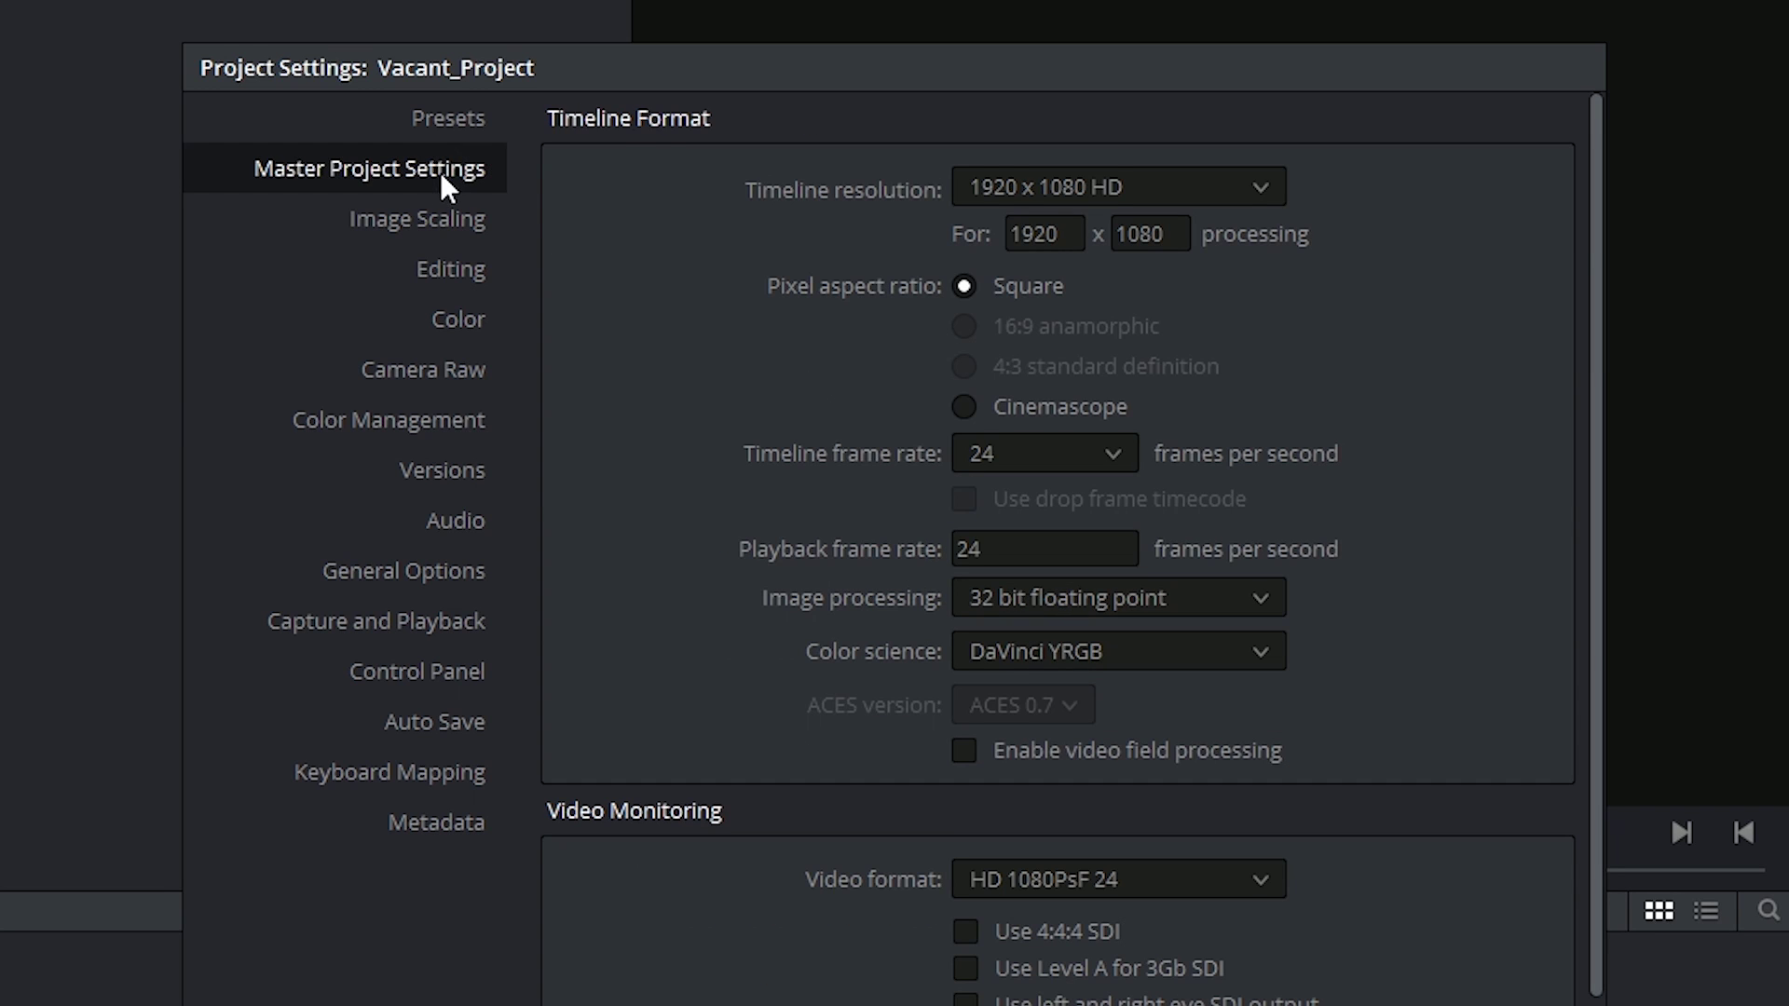
click(1095, 655)
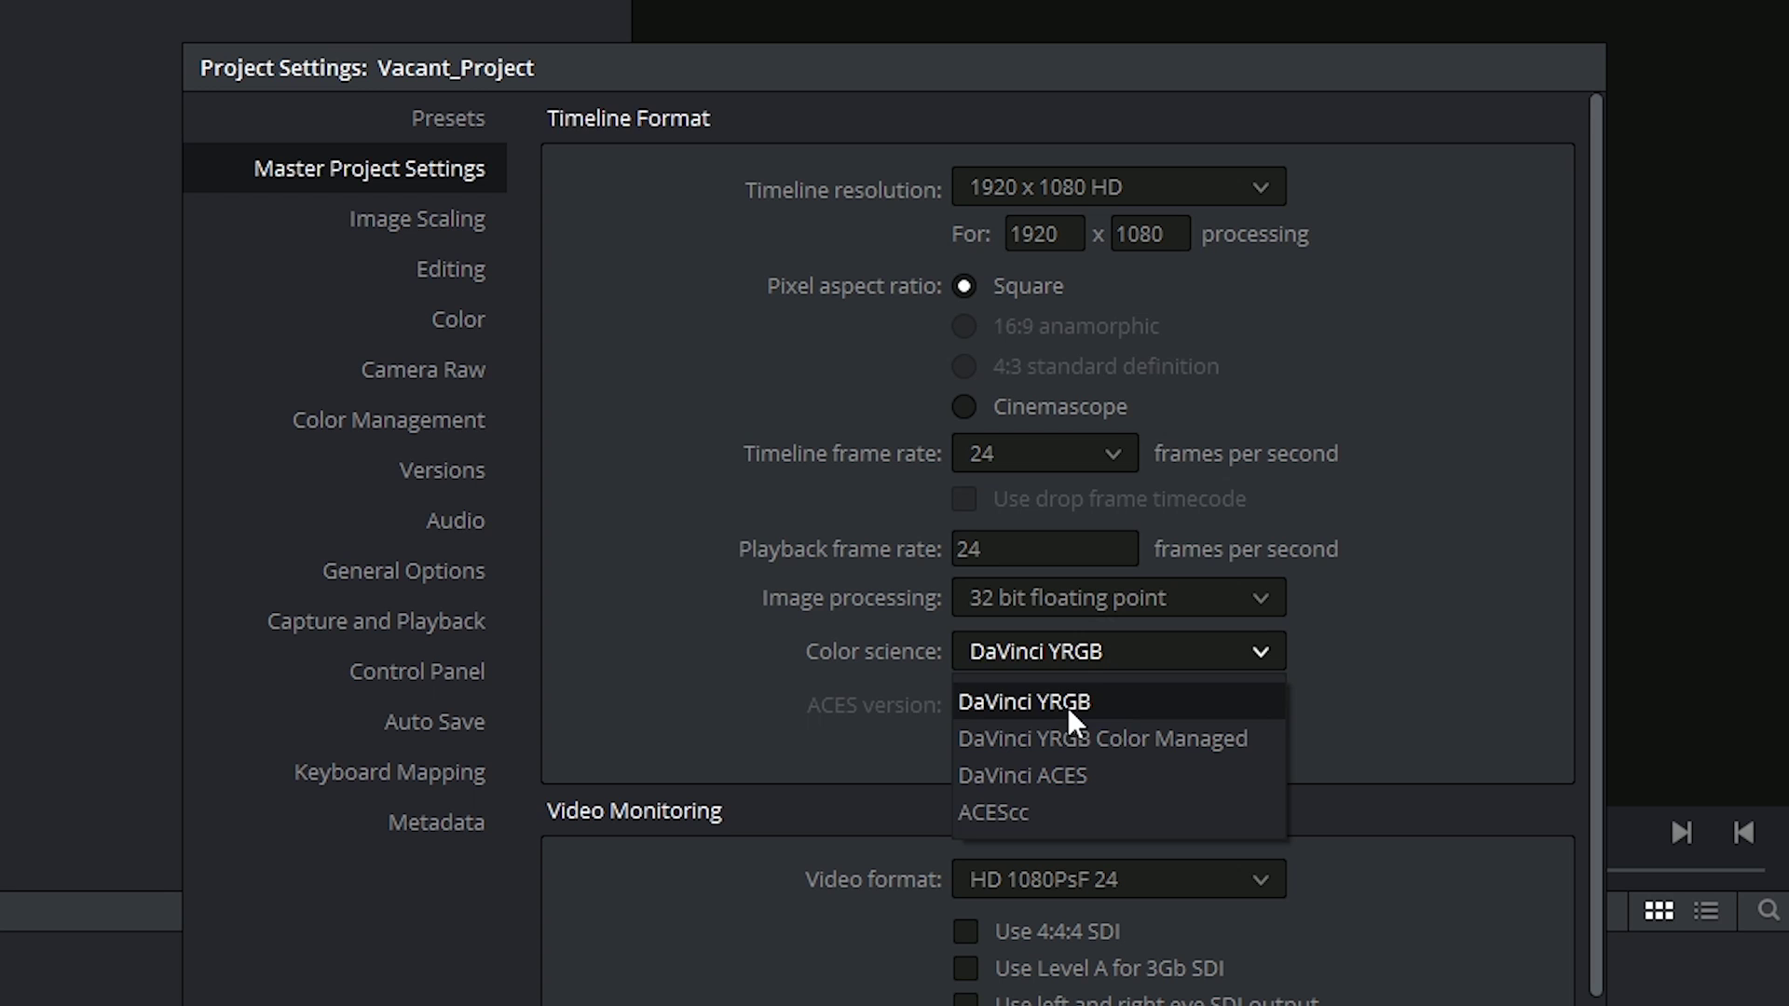
click(723, 554)
click(410, 421)
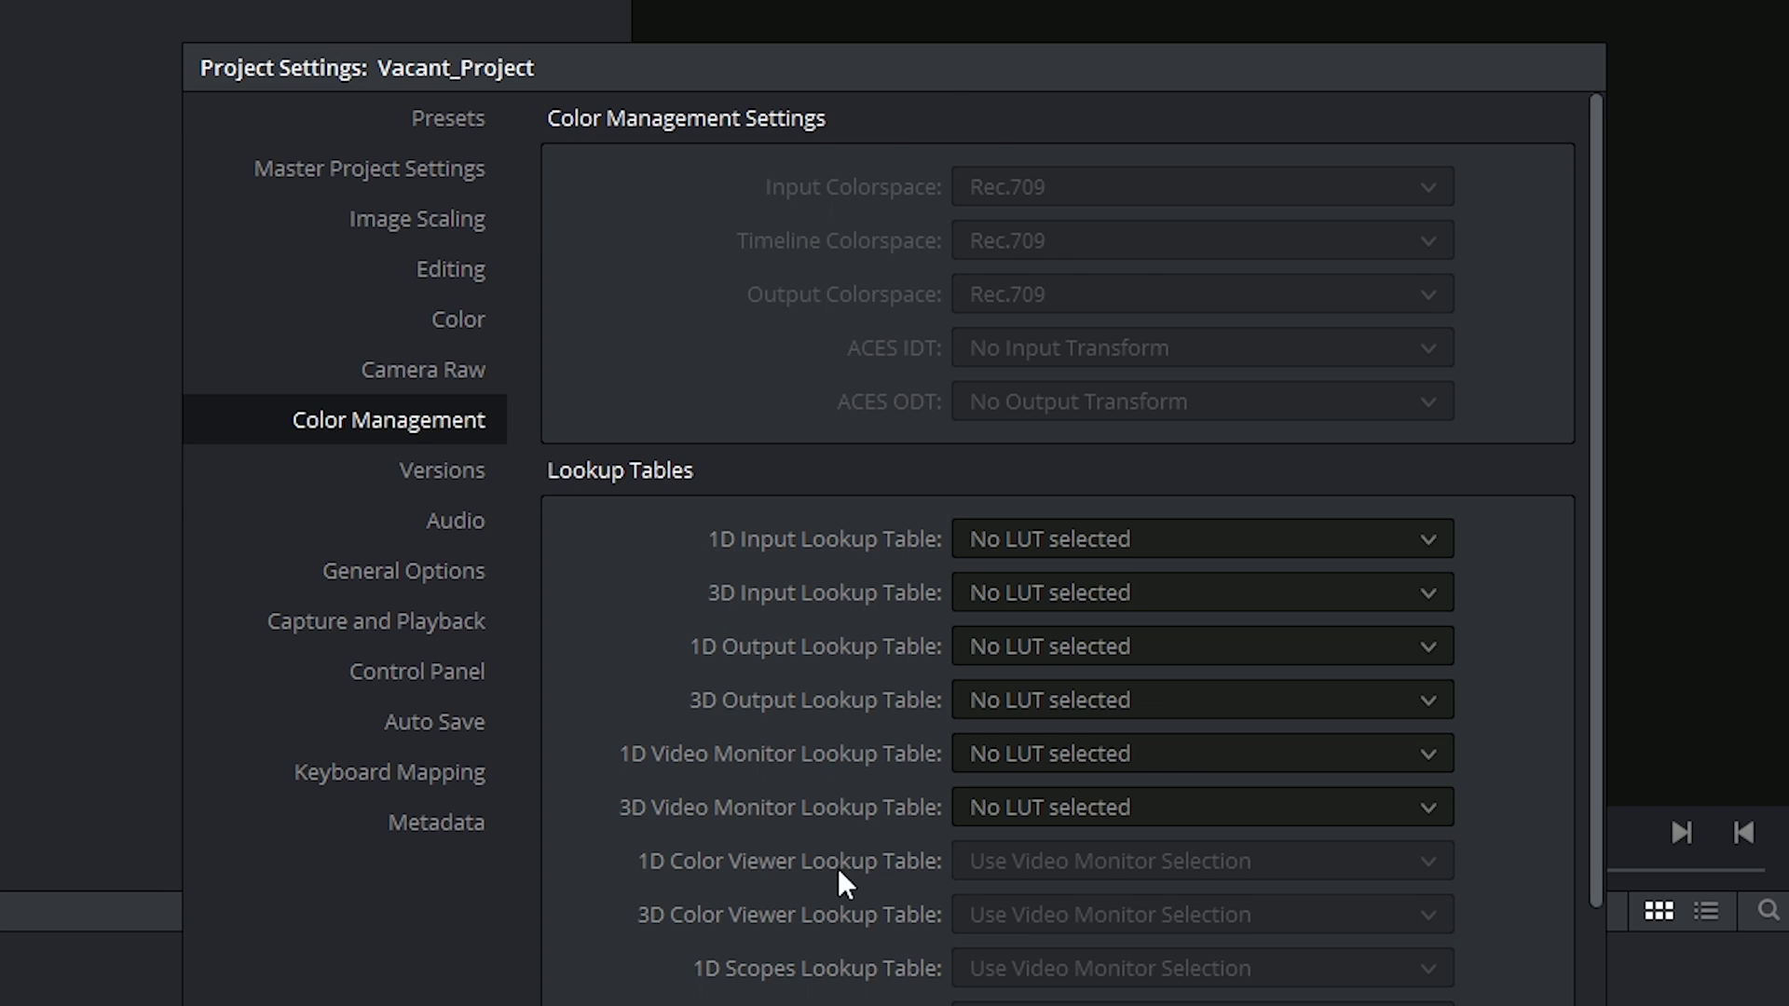
Scroll Color Management down and keep the easyDCP timeline colorspace at Rec.709.
scroll(830, 880, down, 3)
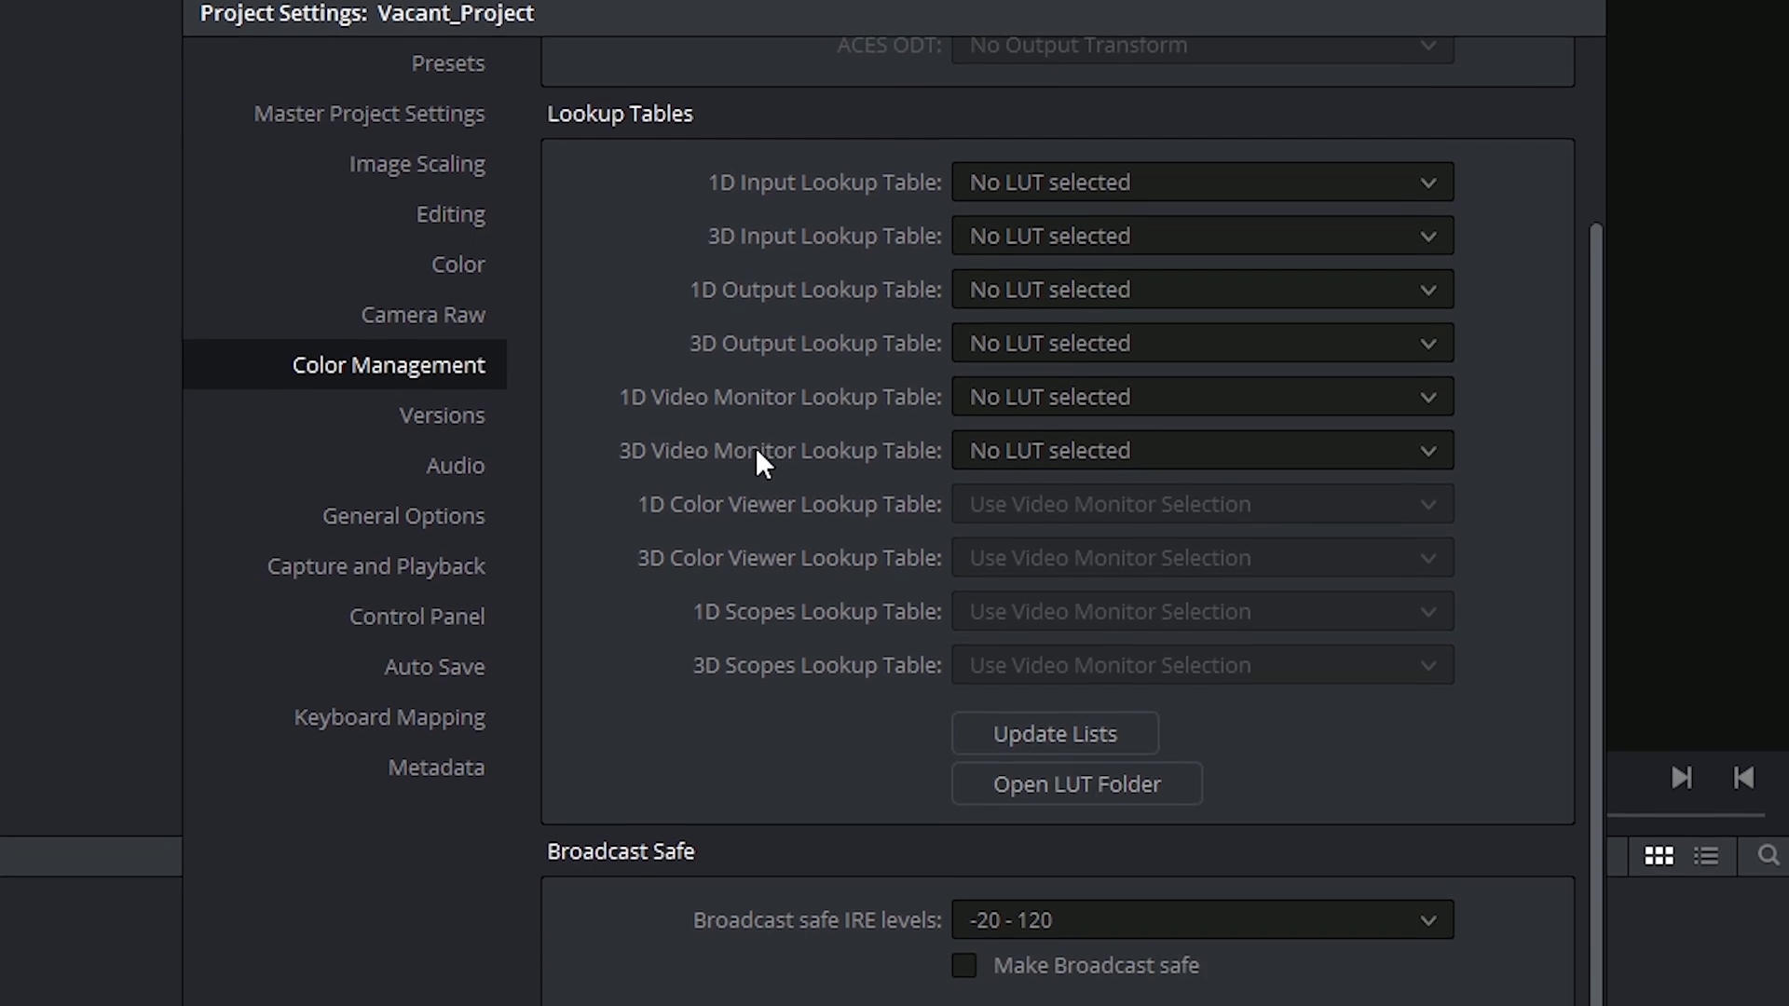
scroll(773, 848, down, 6)
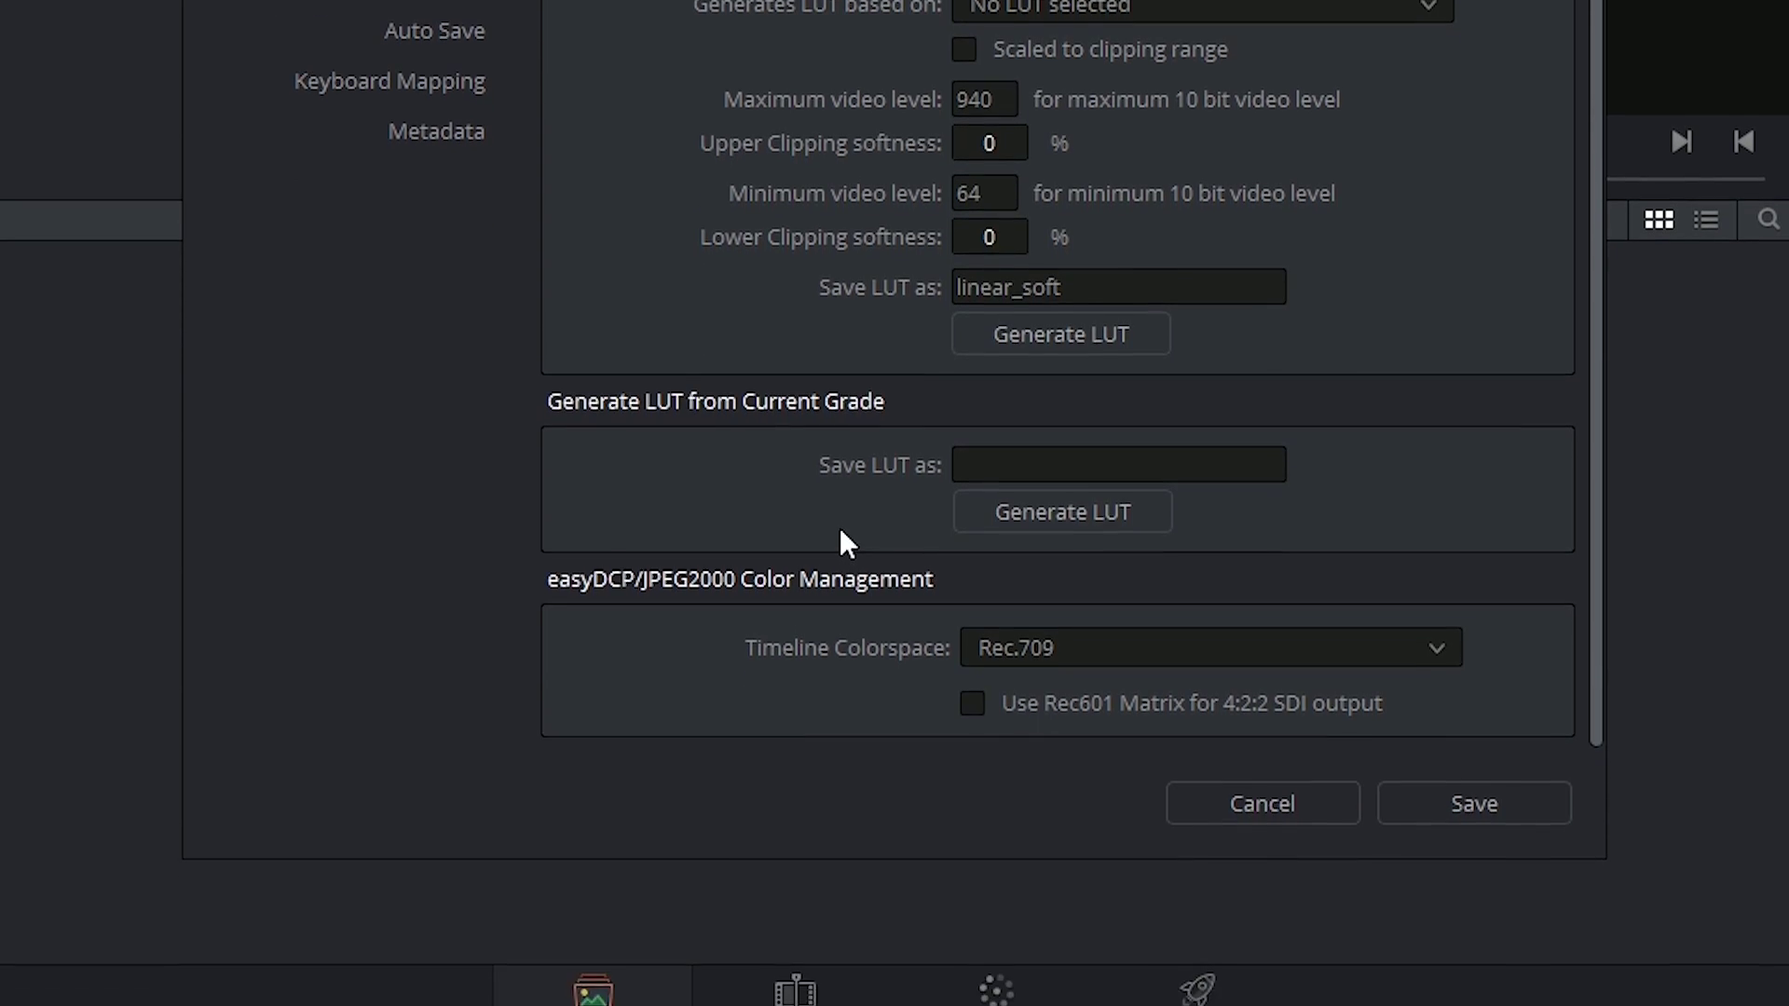
click(1032, 602)
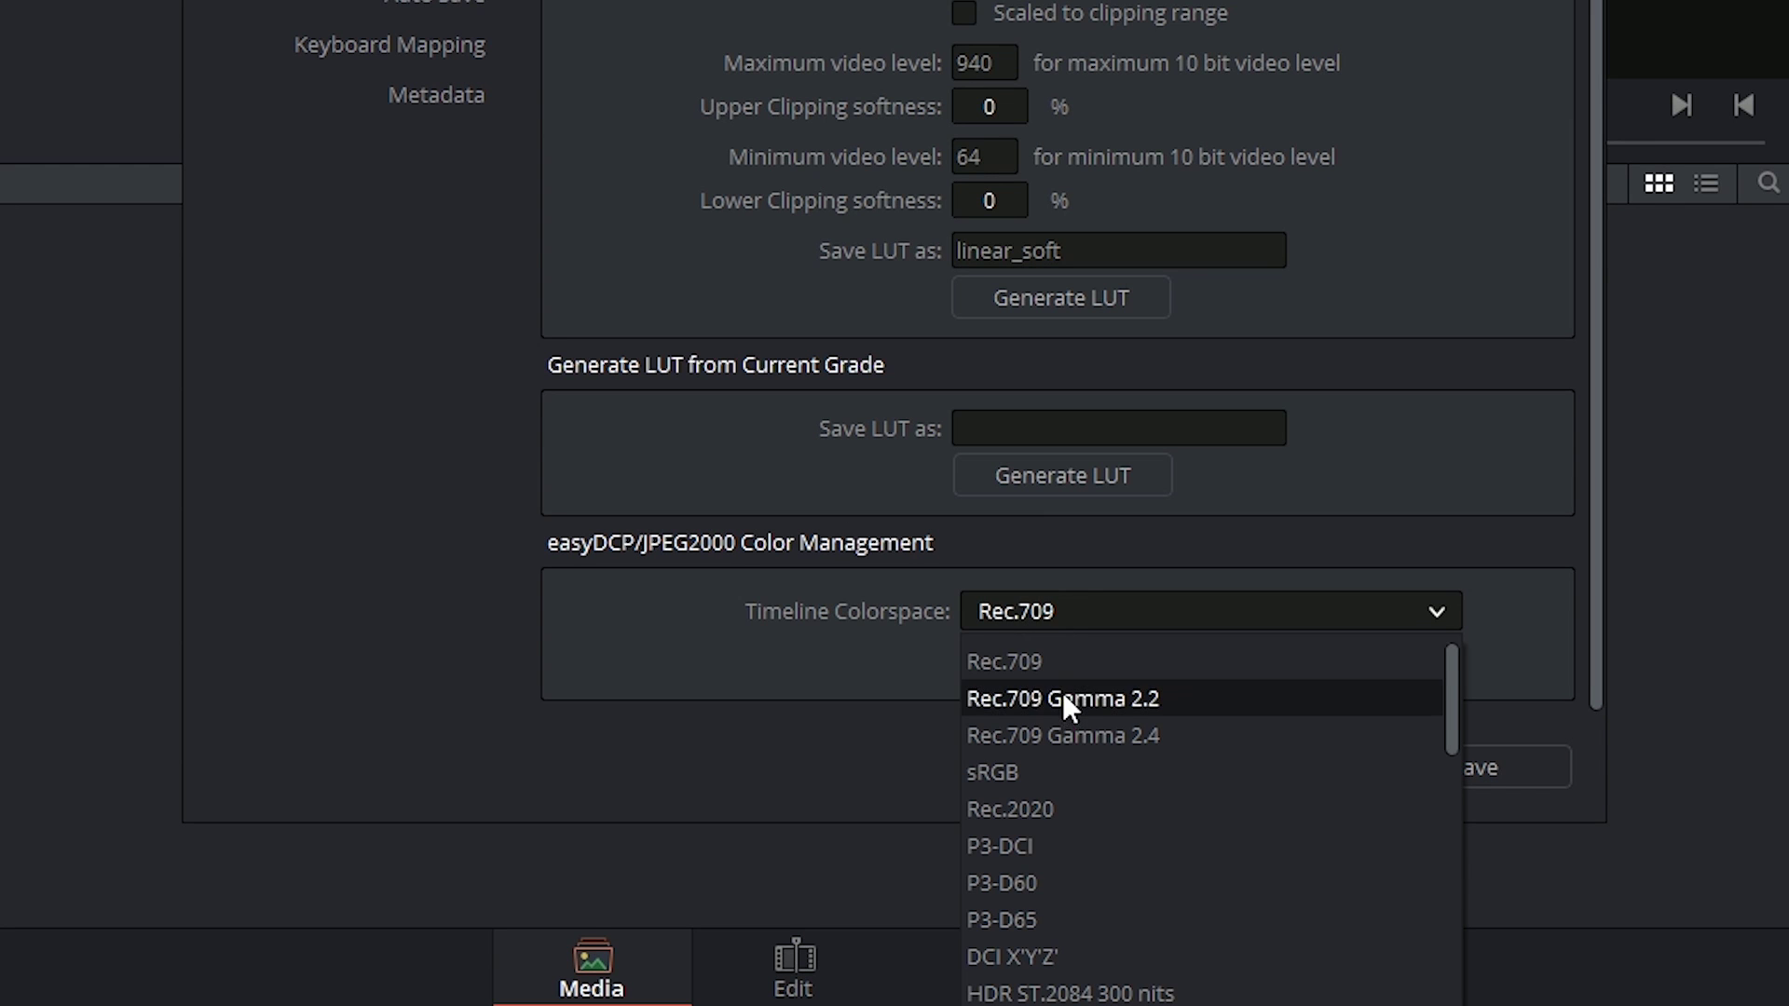
click(1093, 648)
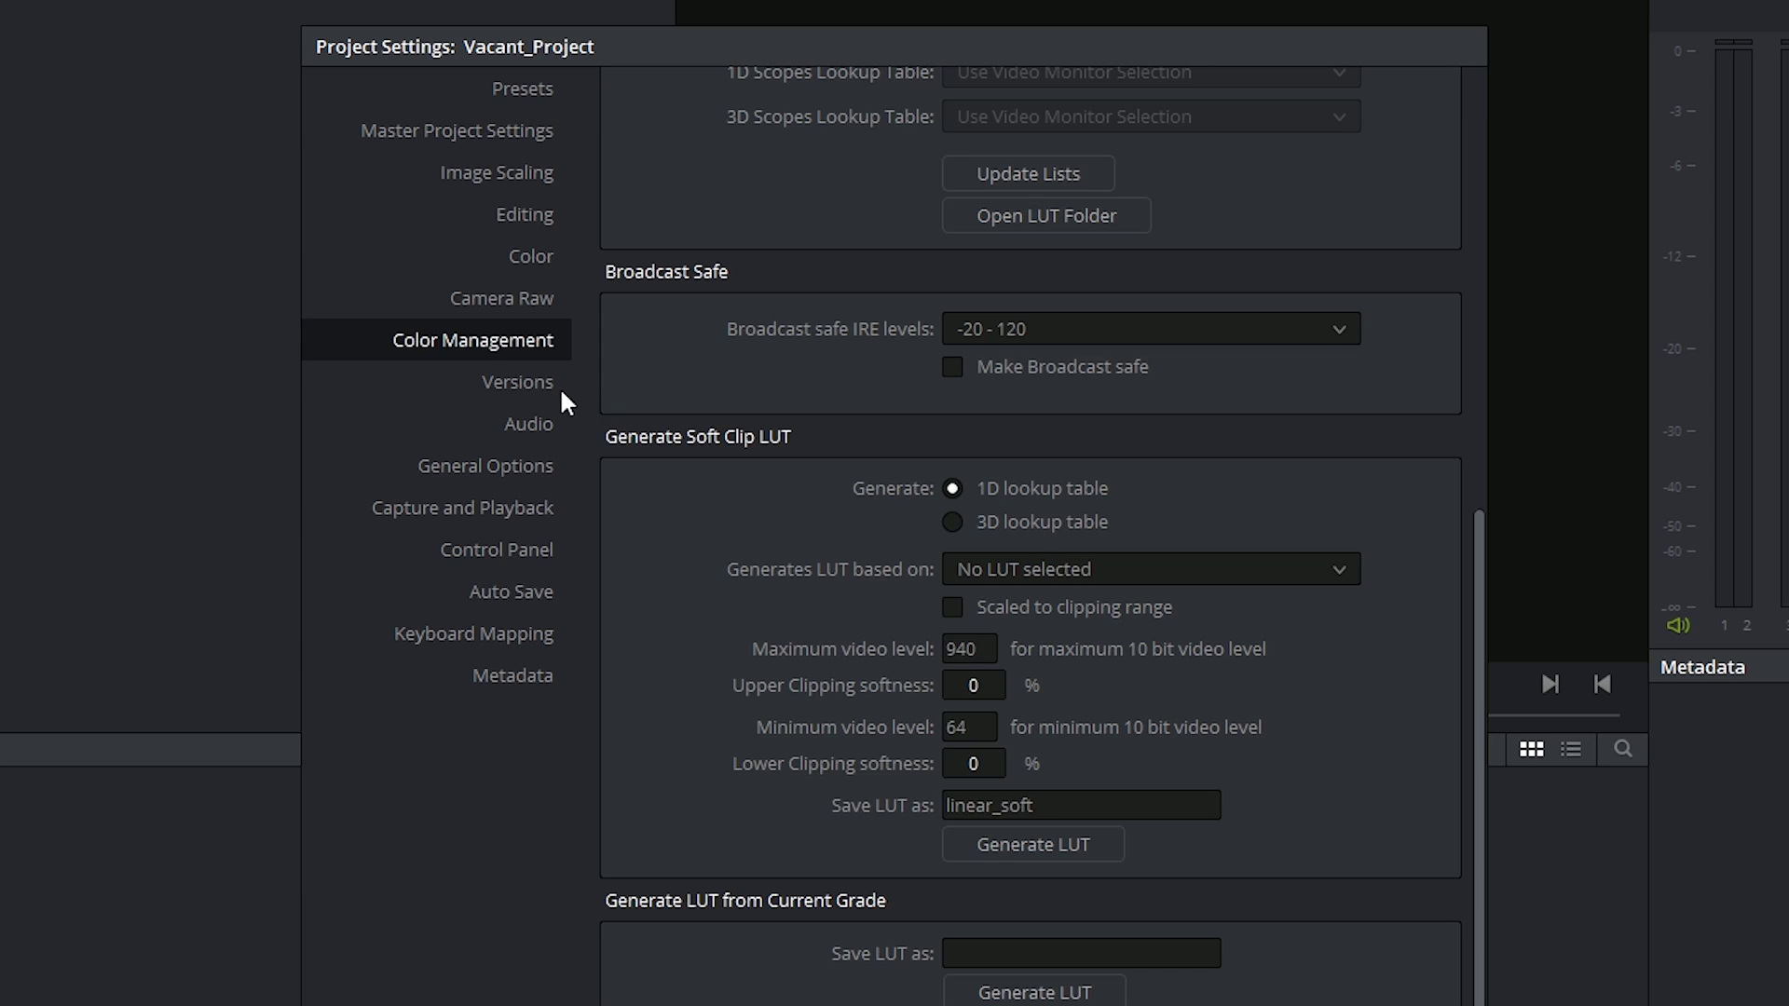
Step through the Versions and Audio pages to General Options.
click(520, 391)
click(520, 426)
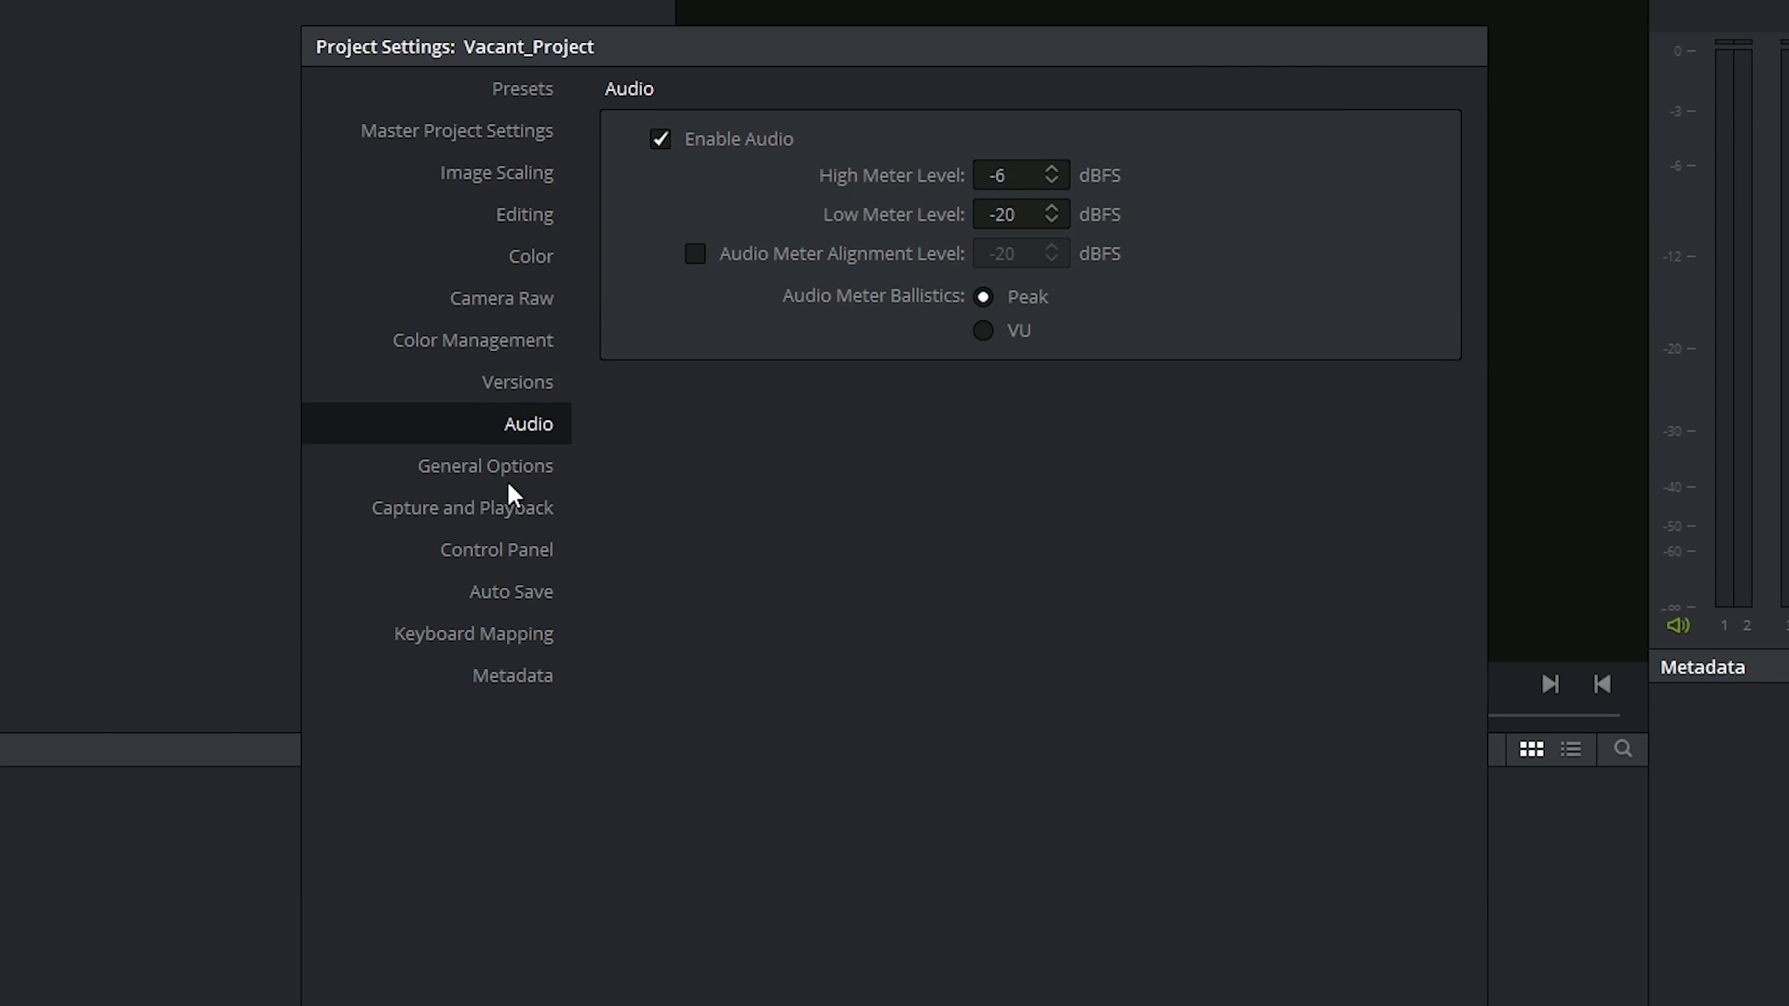
click(511, 471)
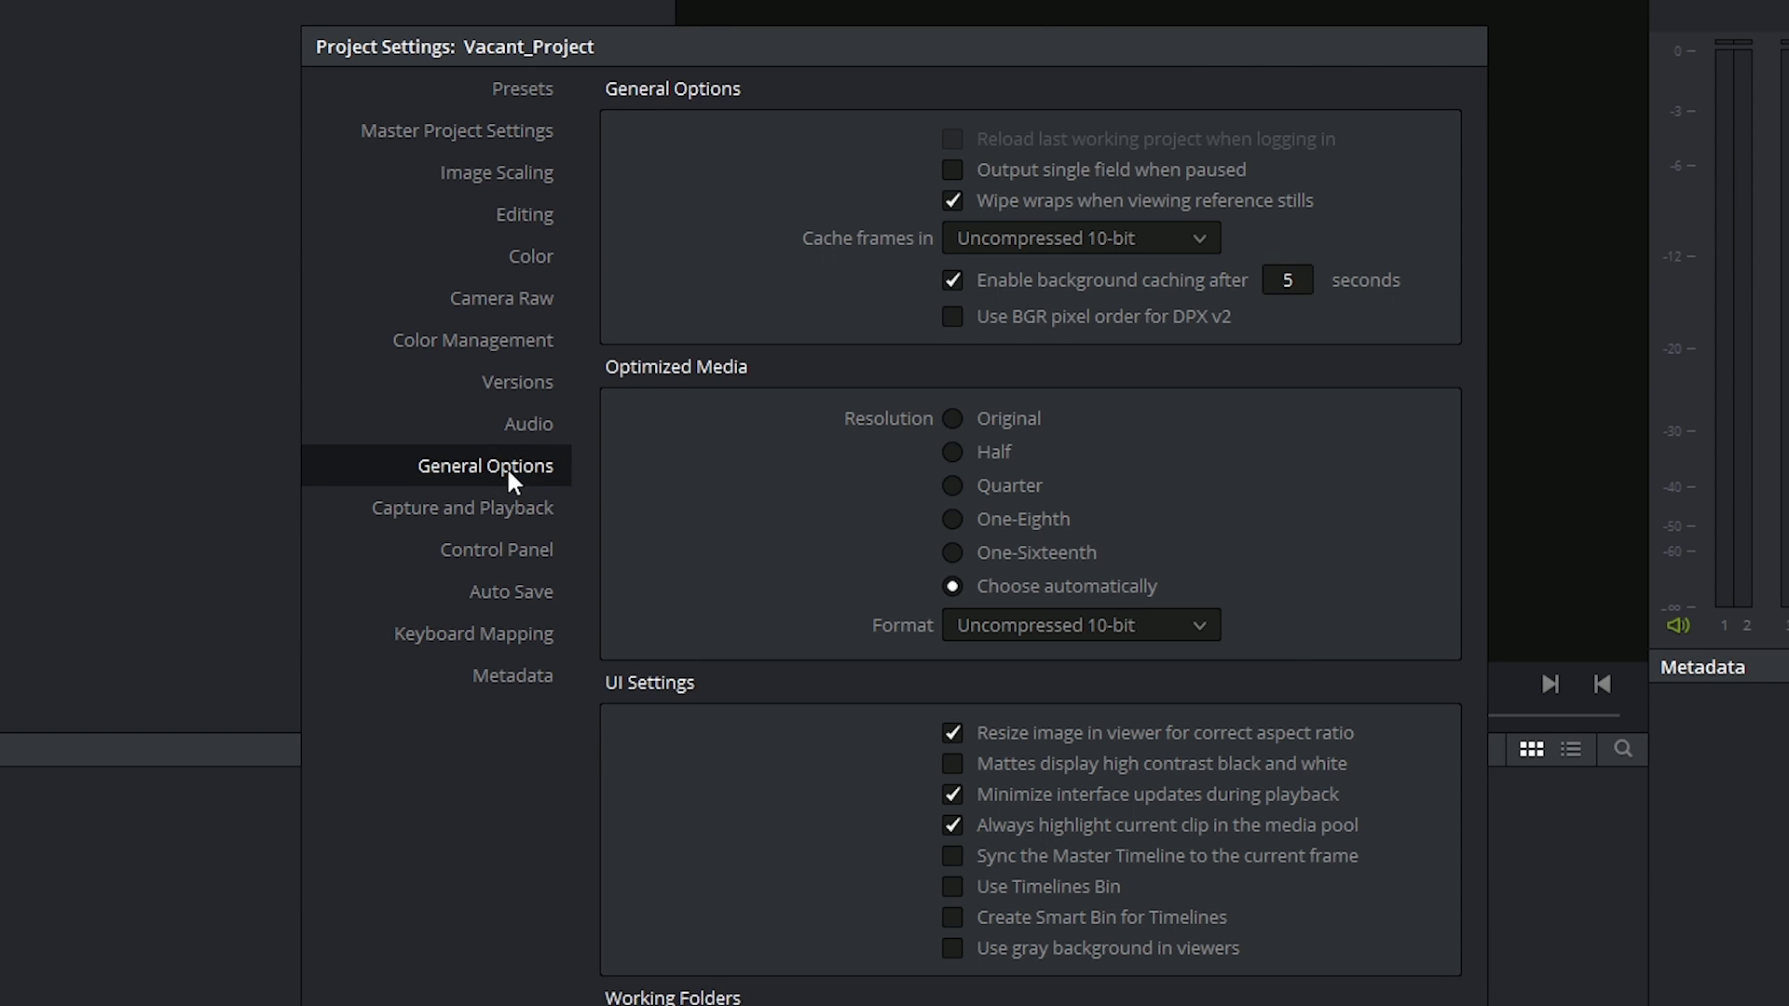